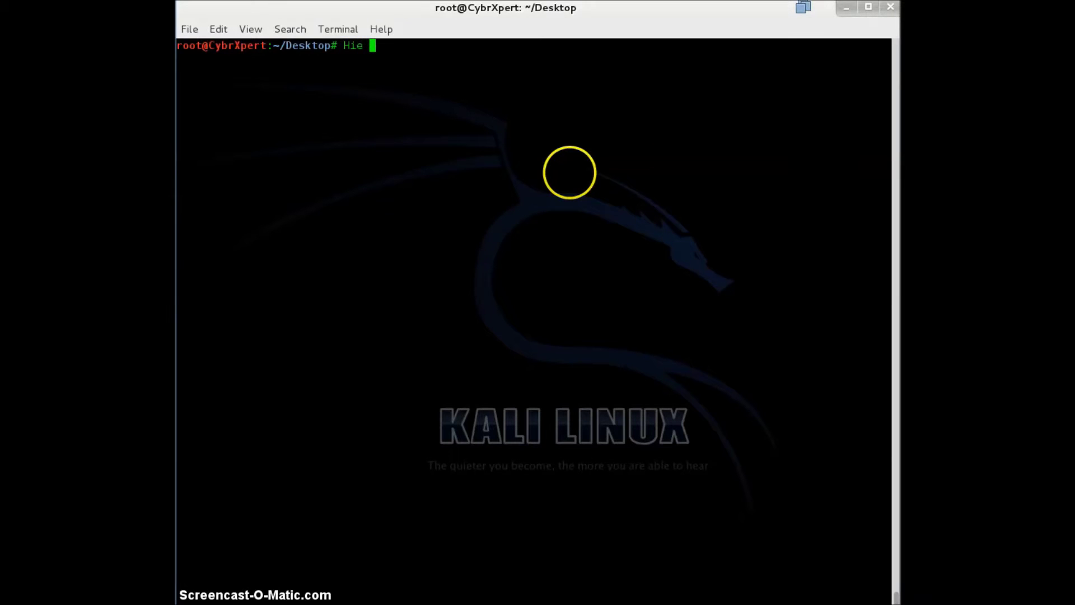
text(Guys ..)
text(. Tod)
text(ay I am go)
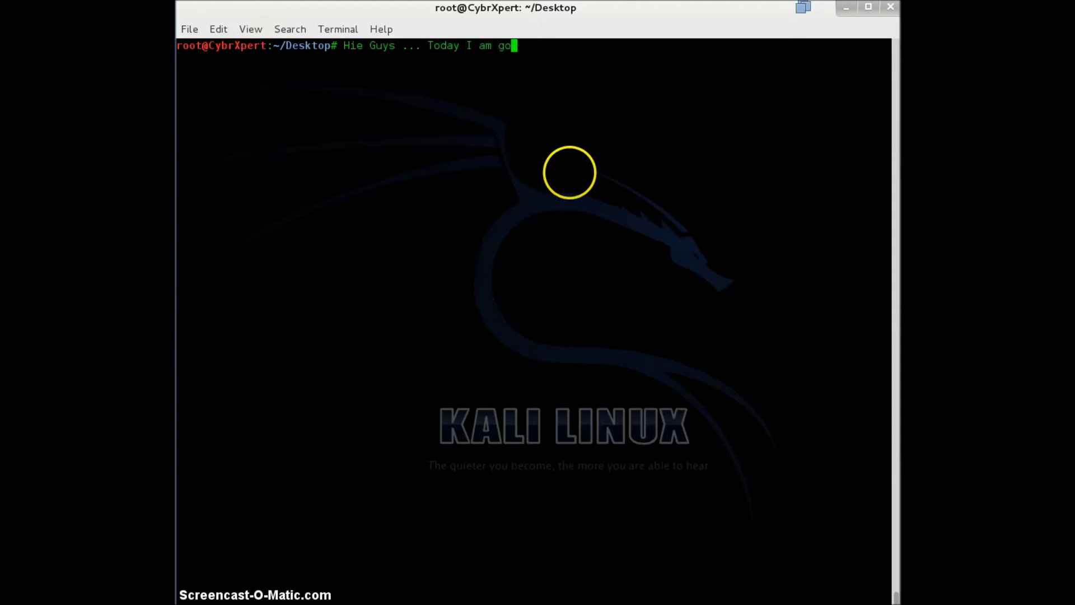
text(ing to sh9w)
text(ow you )
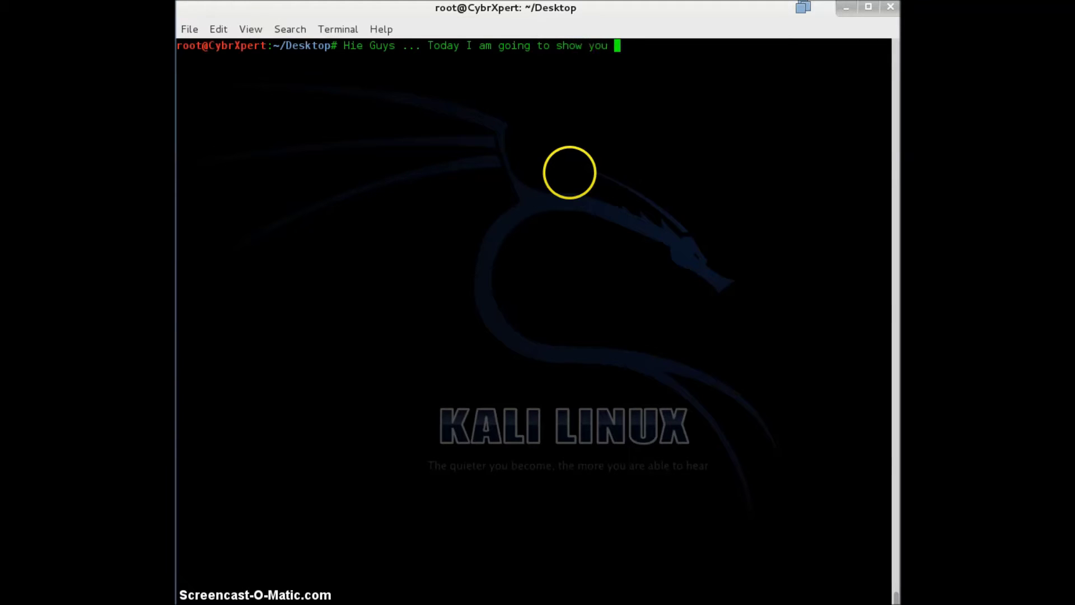
text(... One )
text(of the bi)
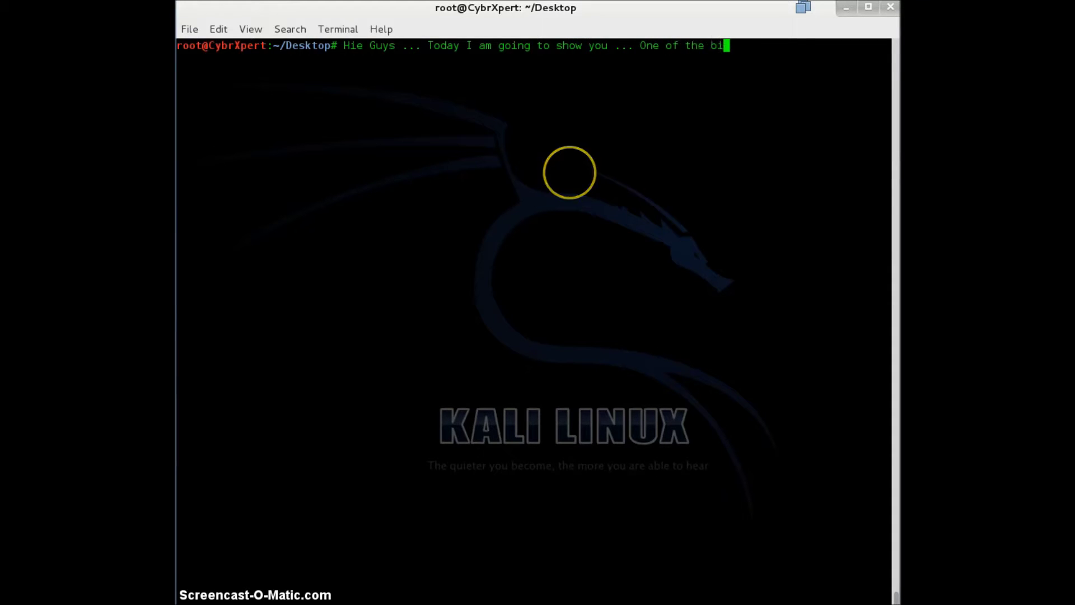
text(gg)
Type and erase the intro note about the biggest bug and the Heartbleed SSL/TLS note.
key(BackSpace)
key(BackSpace)
text(gg)
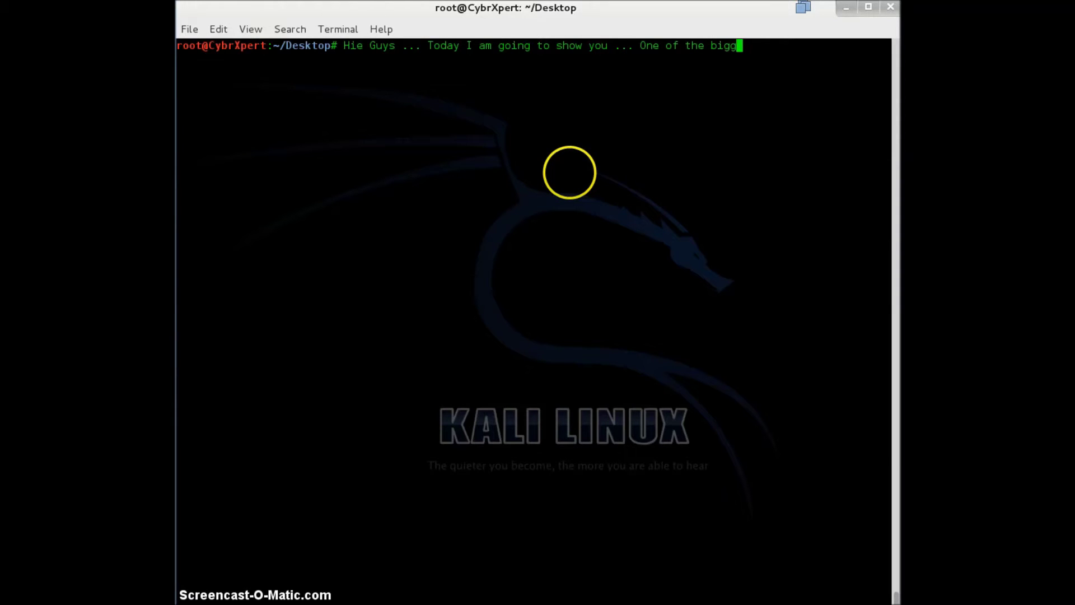
text(est b)
text(ug in the)
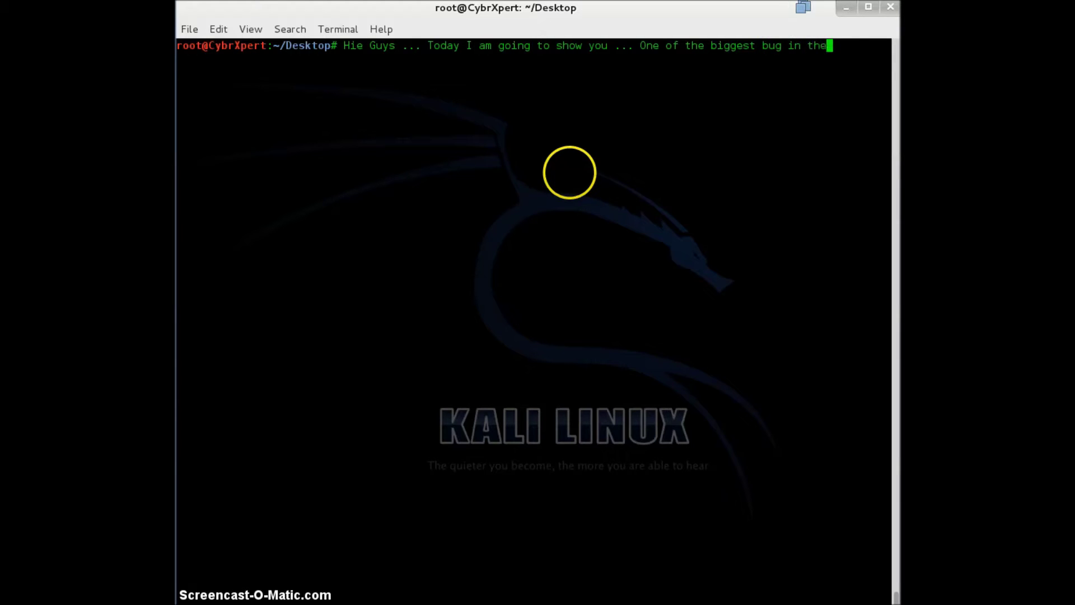
text( histor)
text(y of )
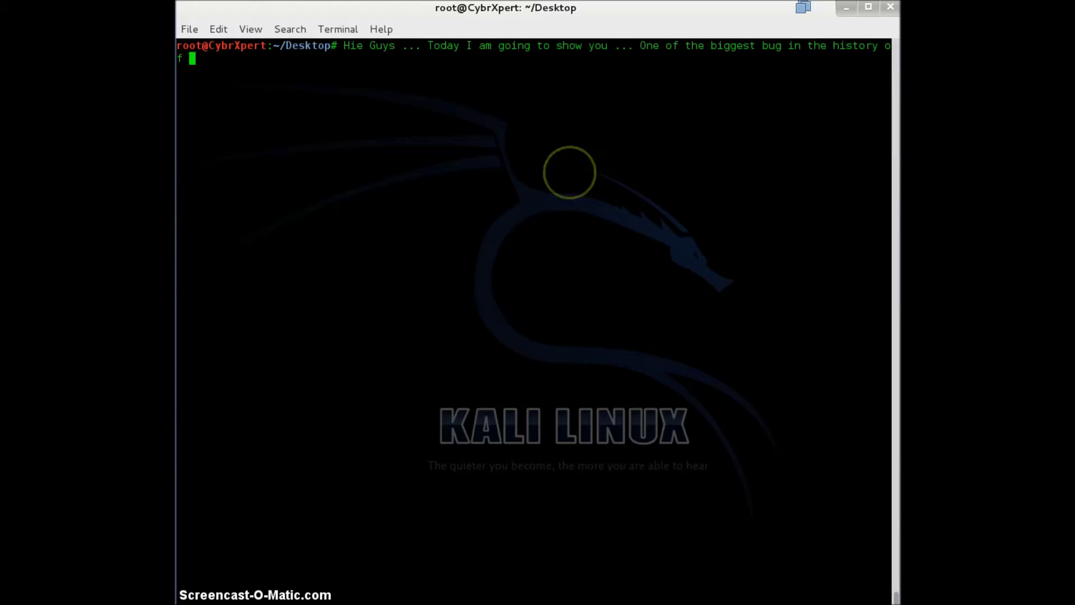
text(cyber )
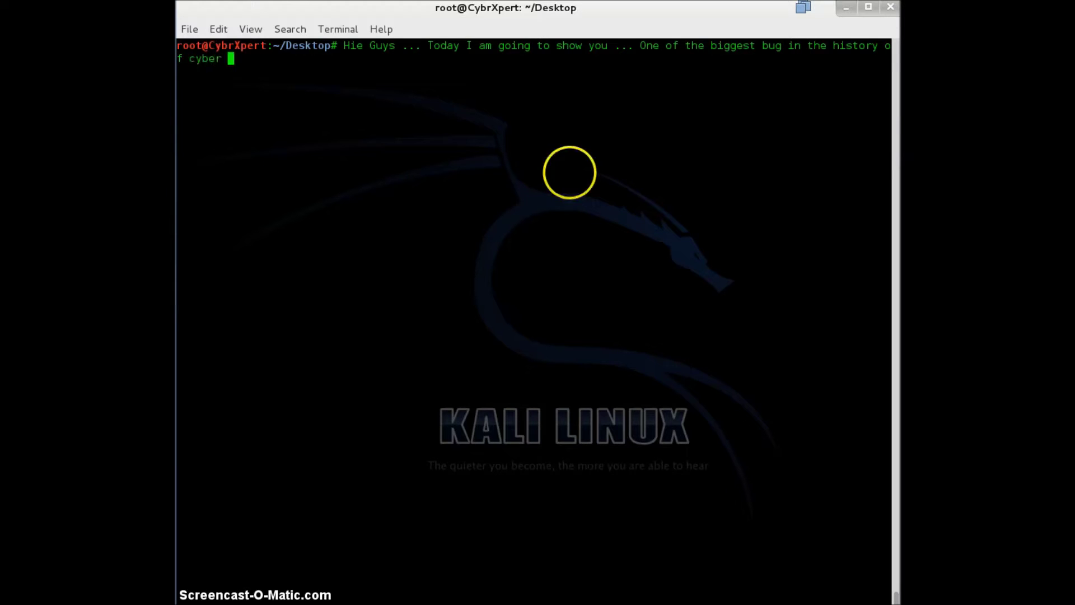
text(security)
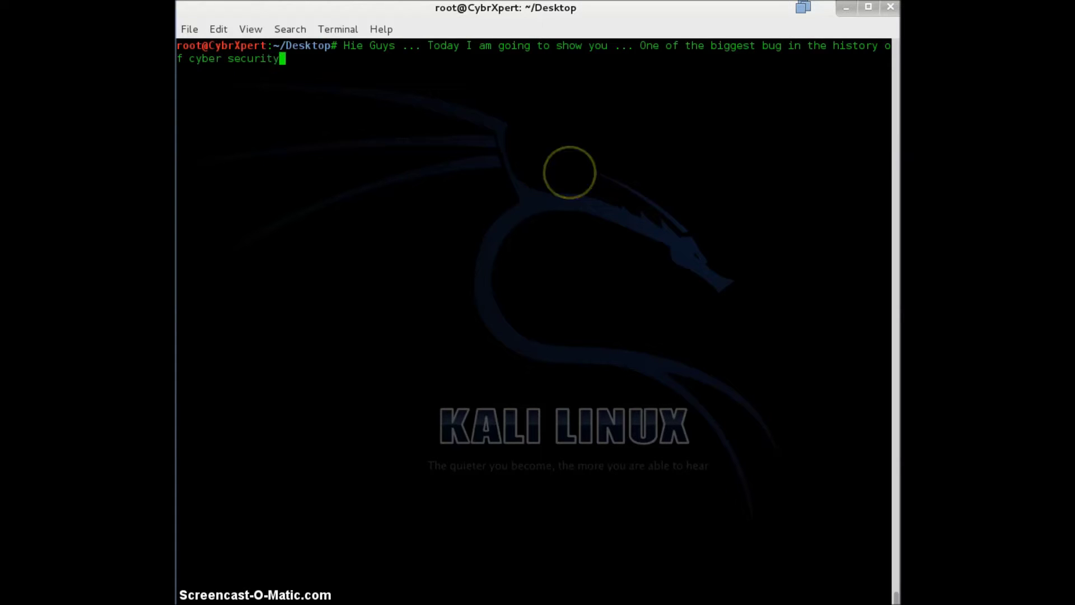
key(BackSpace)
key(BackSpace)
key(BackSpace)
key(BackSpace)
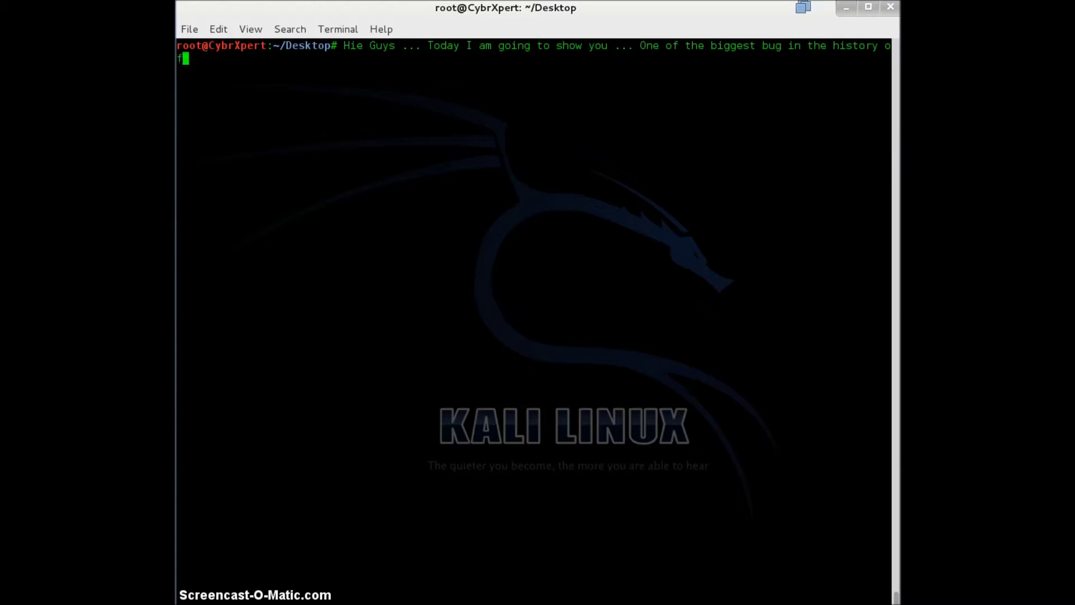
key(BackSpace)
key(BackSpace)
key(BackSpace)
key(BackSpace)
key(BackSpace)
key(BackSpace)
key(BackSpace)
key(BackSpace)
key(BackSpace)
key(BackSpace)
key(BackSpace)
key(BackSpace)
key(BackSpace)
key(BackSpace)
key(BackSpace)
key(BackSpace)
key(BackSpace)
key(BackSpace)
text(He)
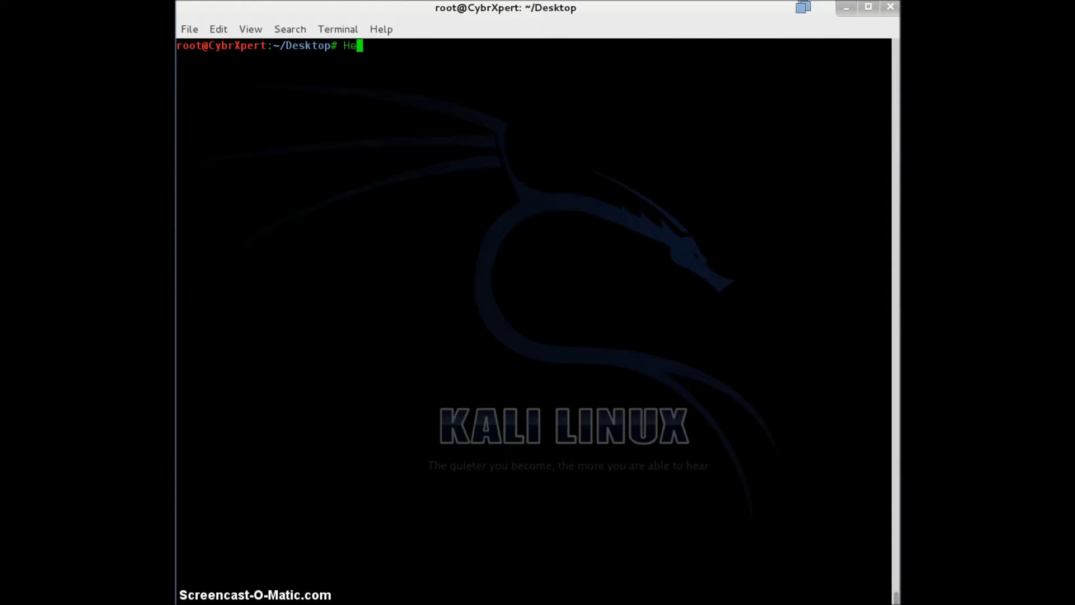
text(artblee)
text(d Open S)
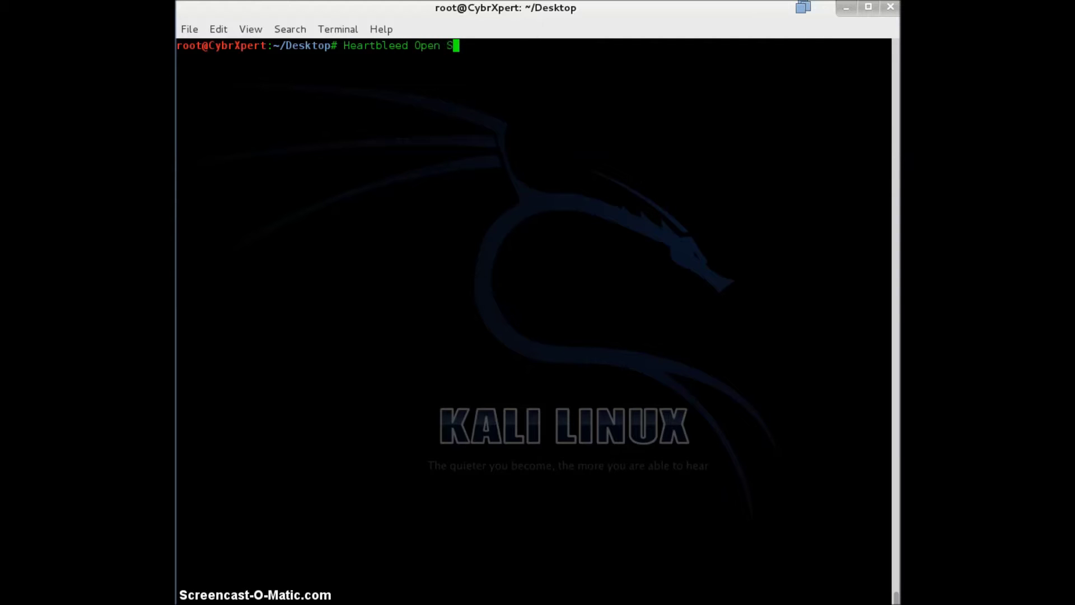
text(SL/TL)
text(S)
key(BackSpace)
key(BackSpace)
key(BackSpace)
key(BackSpace)
key(BackSpace)
key(BackSpace)
key(BackSpace)
key(BackSpace)
key(BackSpace)
key(BackSpace)
key(BackSpace)
key(BackSpace)
key(BackSpace)
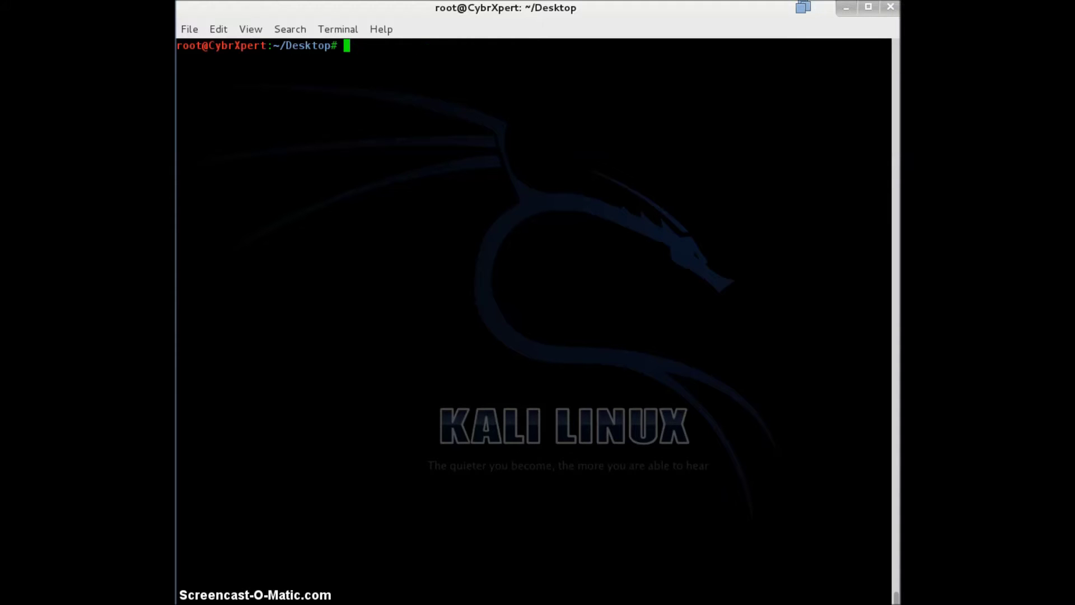
text(Lets )
text(Check for )
text(vulnerable)
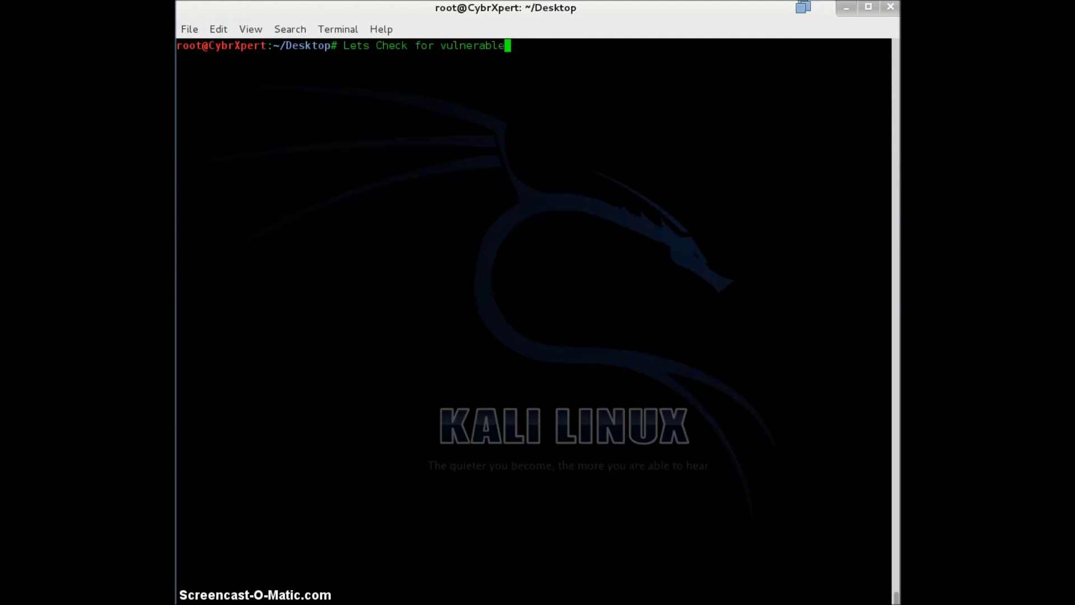
text( servse)
Erase the 'Lets Check' vulnerable-server note and start typing 'nmap -'.
key(BackSpace)
key(BackSpace)
text(..)
key(BackSpace)
key(BackSpace)
key(BackSpace)
key(BackSpace)
key(BackSpace)
key(BackSpace)
key(BackSpace)
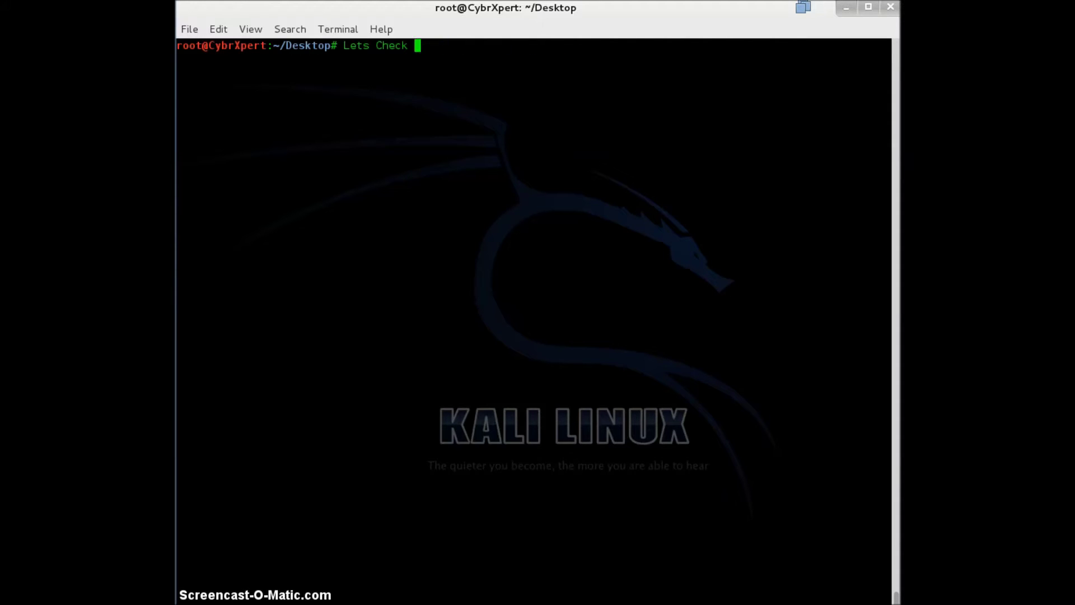
key(BackSpace)
key(BackSpace)
key(BackSpace)
text(nmap)
key(Up)
key(Up)
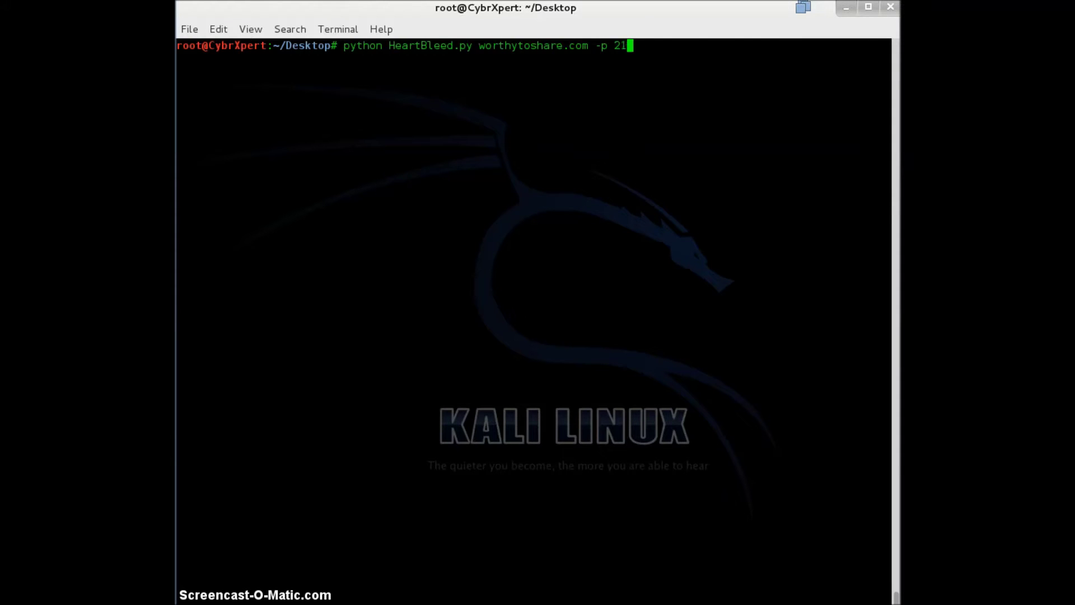
key(Up)
key(Up)
key(Up)
key(Up)
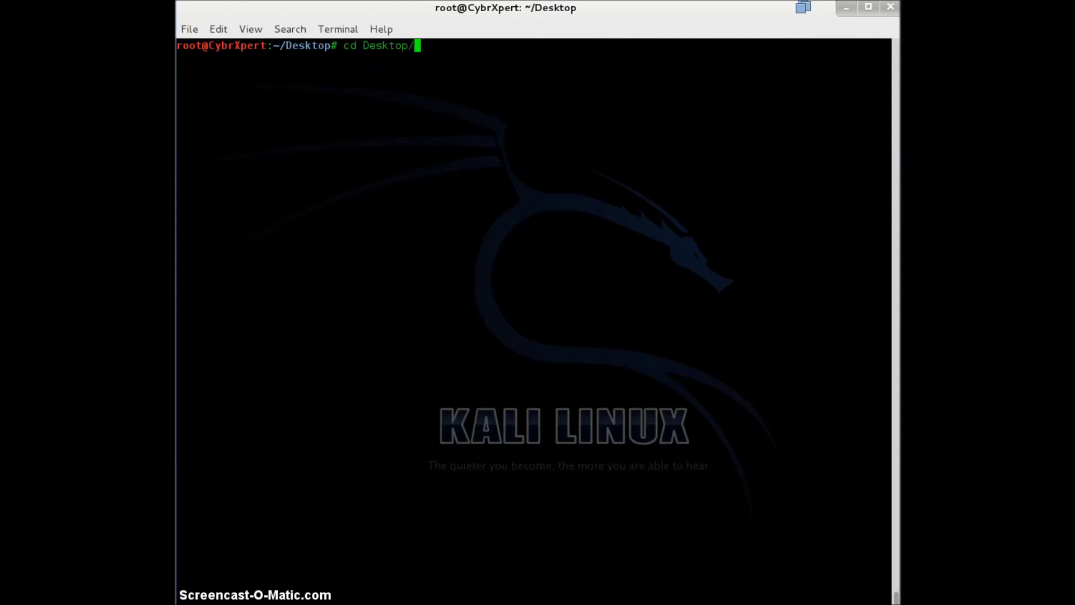
key(Up)
key(Up)
key(Up)
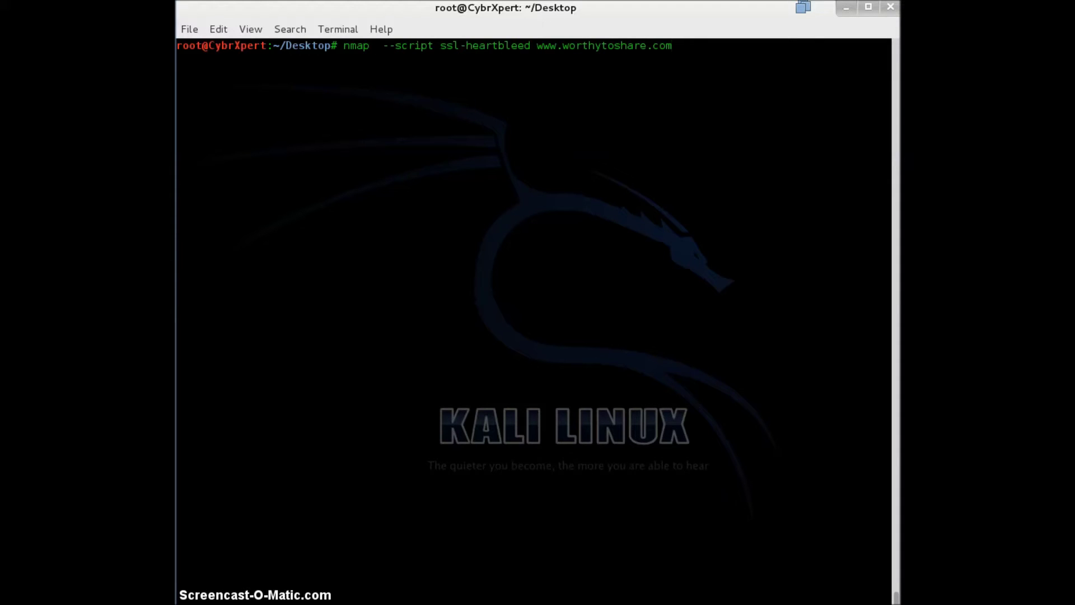
key(Left)
key(Left)
key(Left)
key(Left)
key(Left)
key(Left)
key(Left)
key(Left)
key(Left)
key(BackSpace)
key(Return)
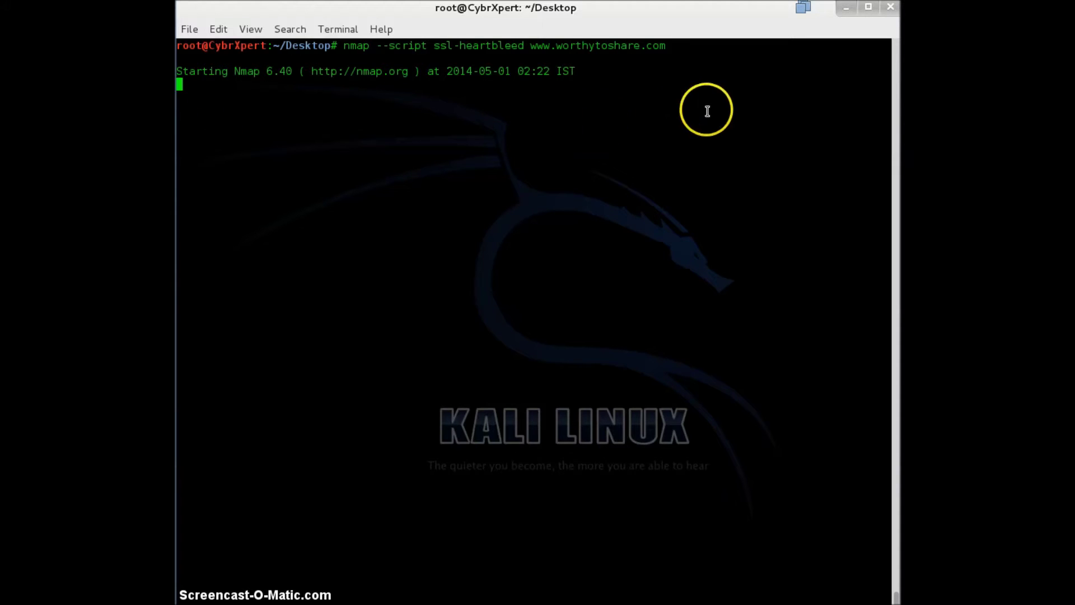
Open a second terminal tab via File > Open Tab, checking the nmap output in the first.
click(192, 29)
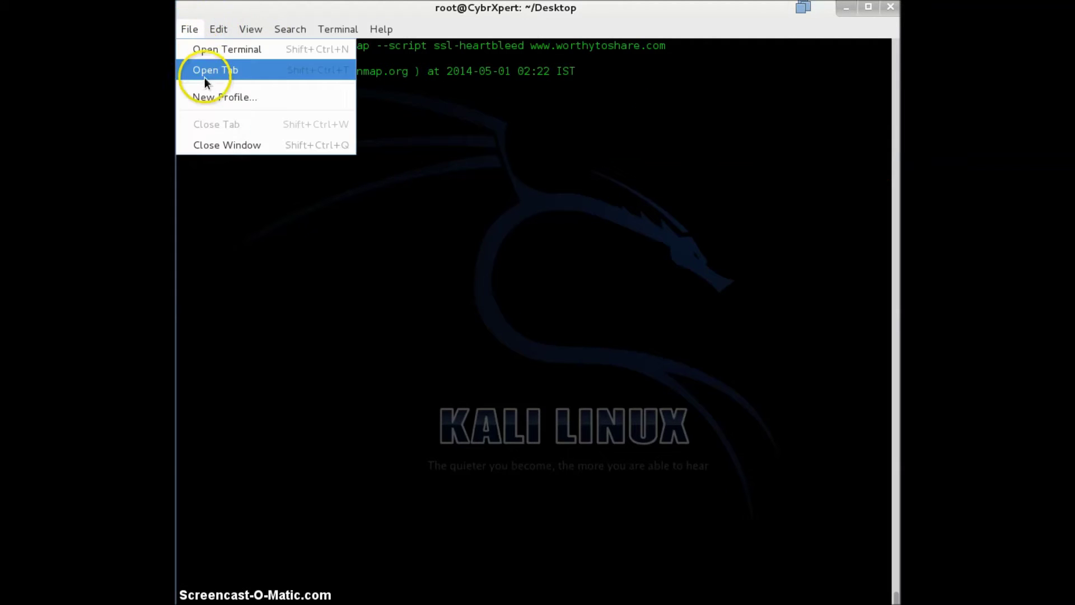
click(226, 73)
click(226, 54)
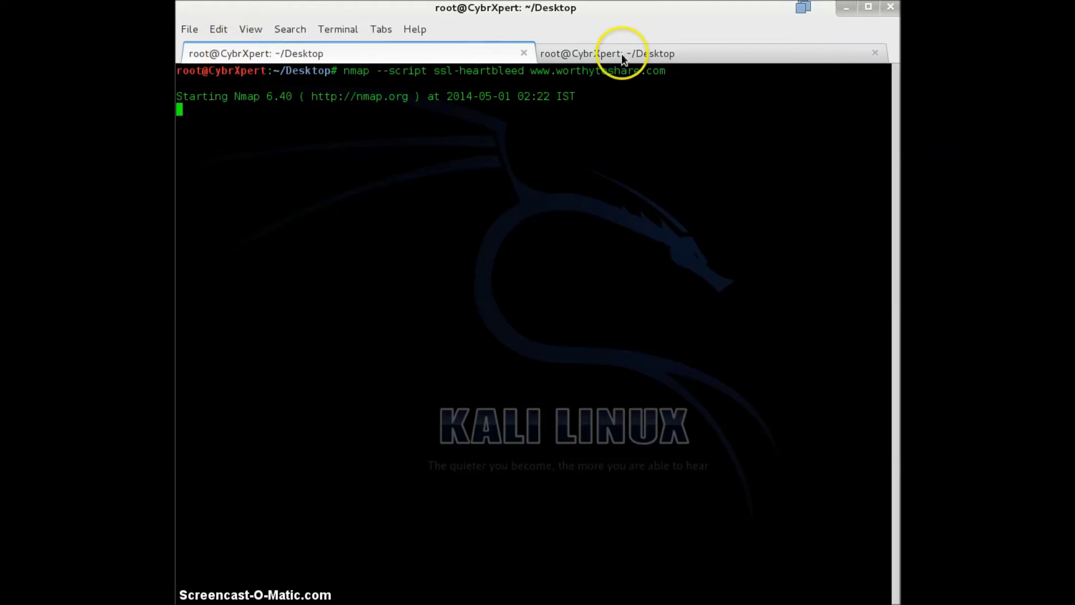
click(617, 53)
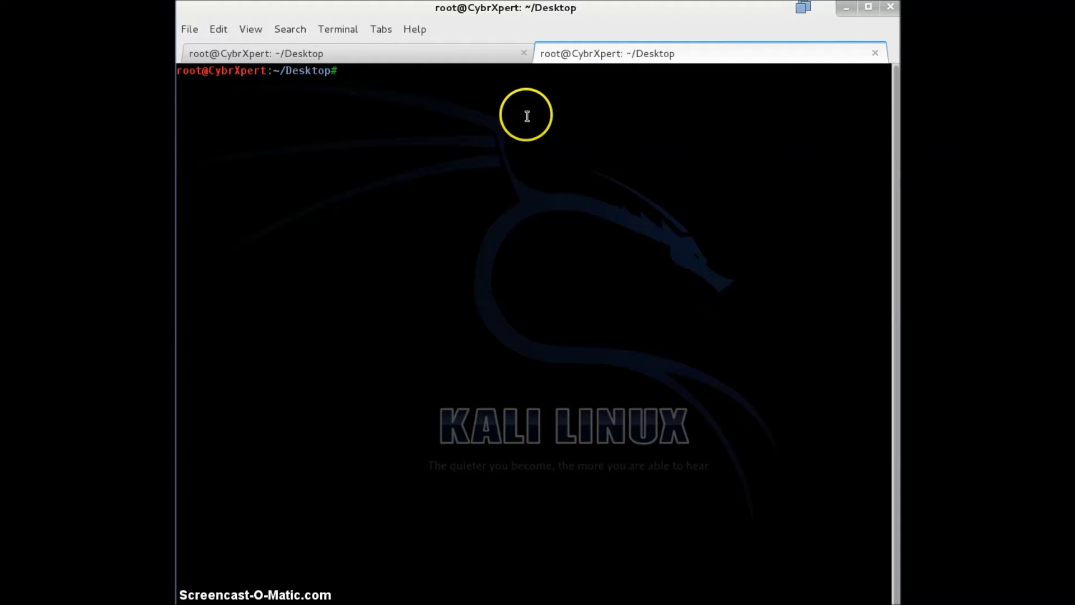
text(As we know)
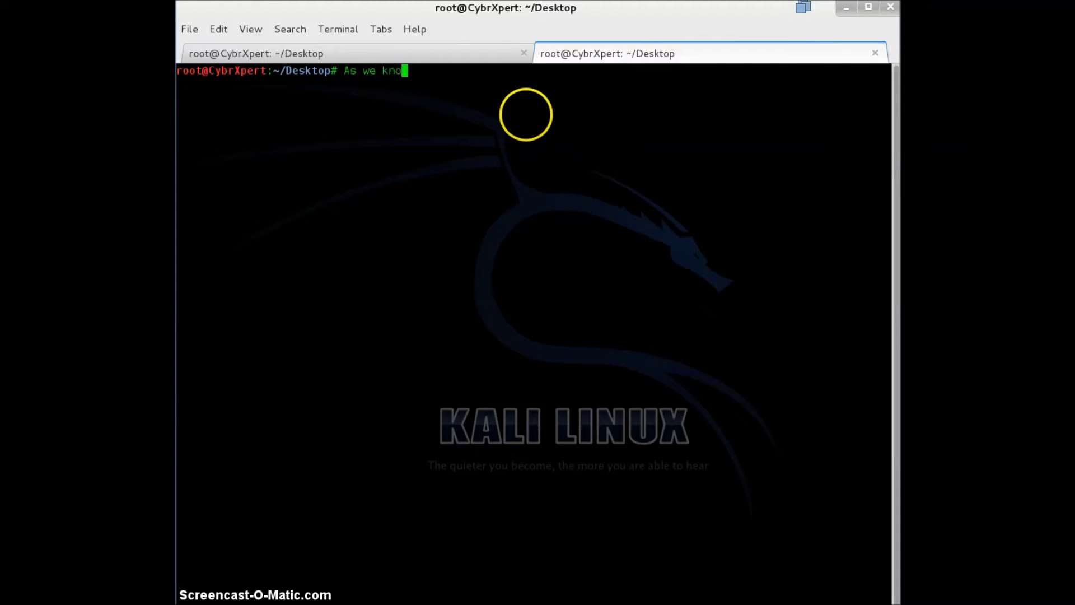
text( it )
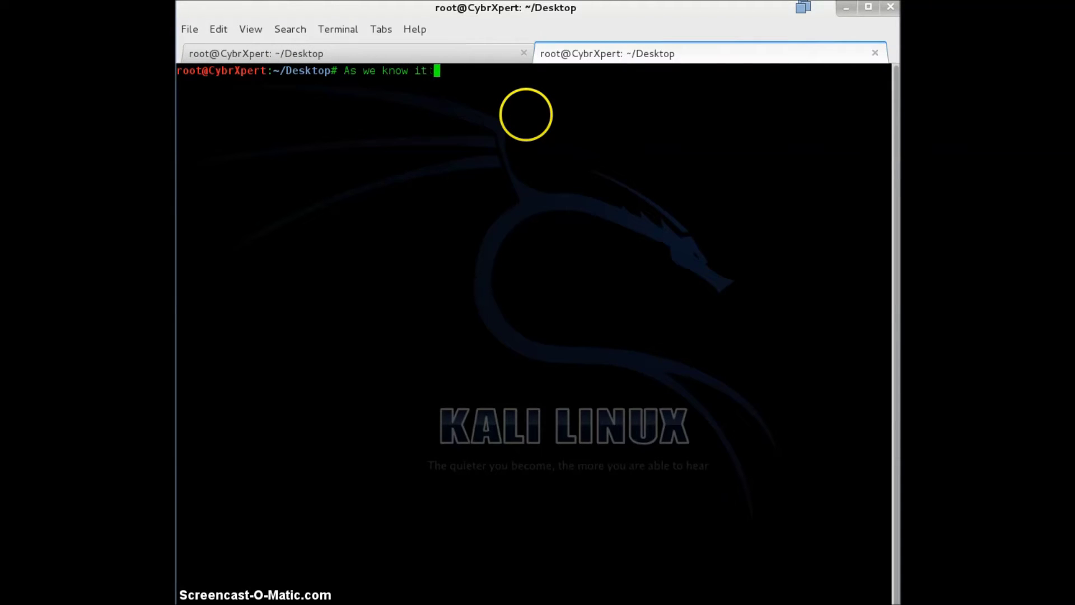
text(works o)
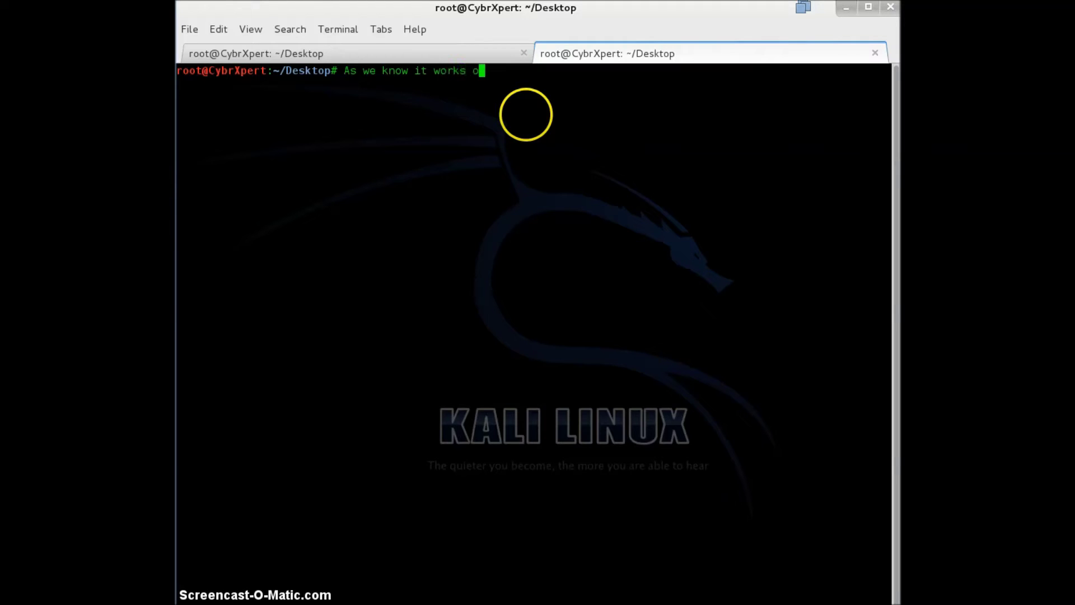
text(n )
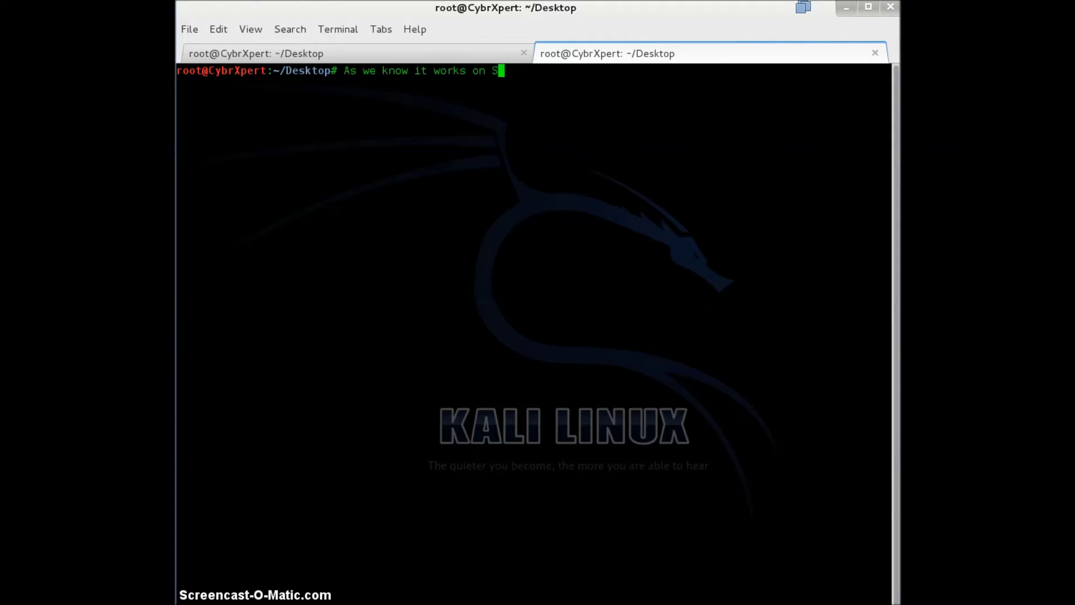
text(SSL/)
text(TLS)
text( /)
Type and erase notes about SSL/TLS memory leaks and the Python exploit, leaving an empty prompt.
key(BackSpace)
key(BackSpace)
key(BackSpace)
text(.. Which leak )
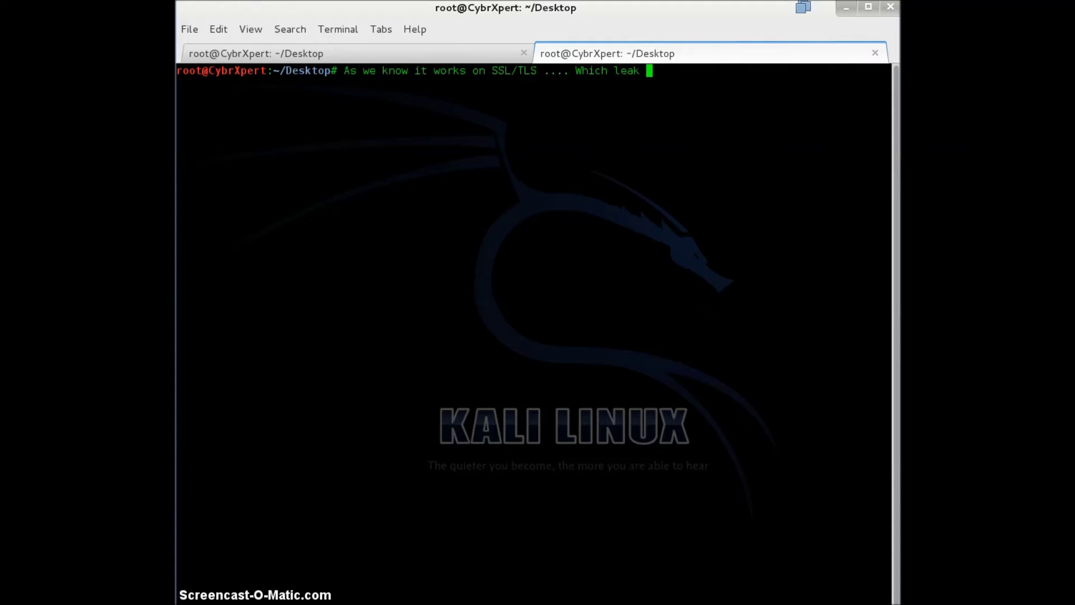
text(memory)
text( daya)
key(BackSpace)
key(BackSpace)
key(BackSpace)
key(BackSpace)
key(BackSpace)
key(BackSpace)
key(BackSpace)
key(BackSpace)
key(BackSpace)
key(BackSpace)
key(BackSpace)
key(BackSpace)
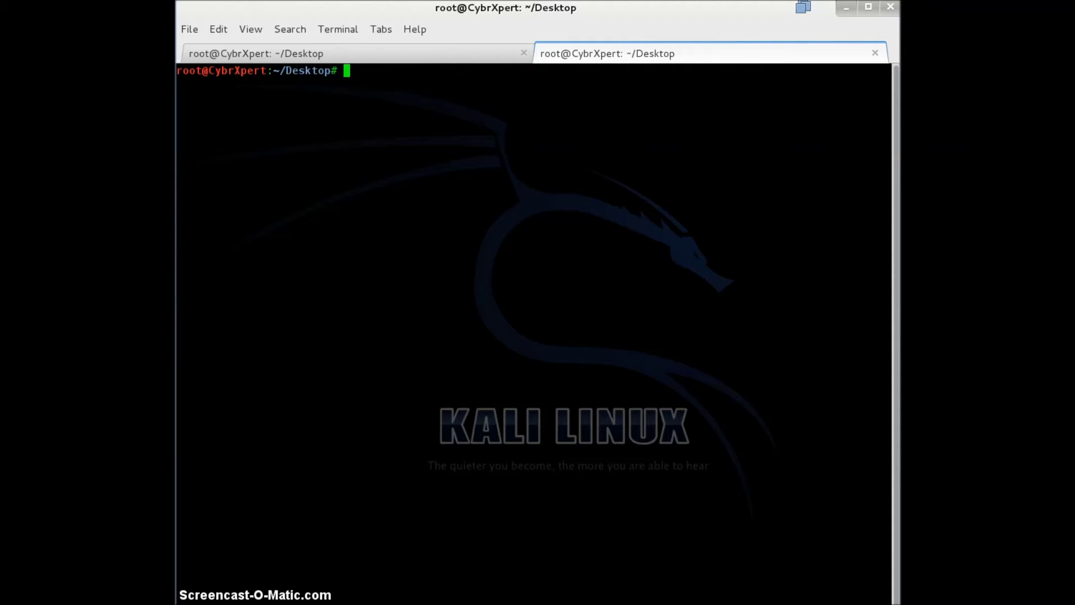
text(I have o)
text(ne )
text(Python Exploi)
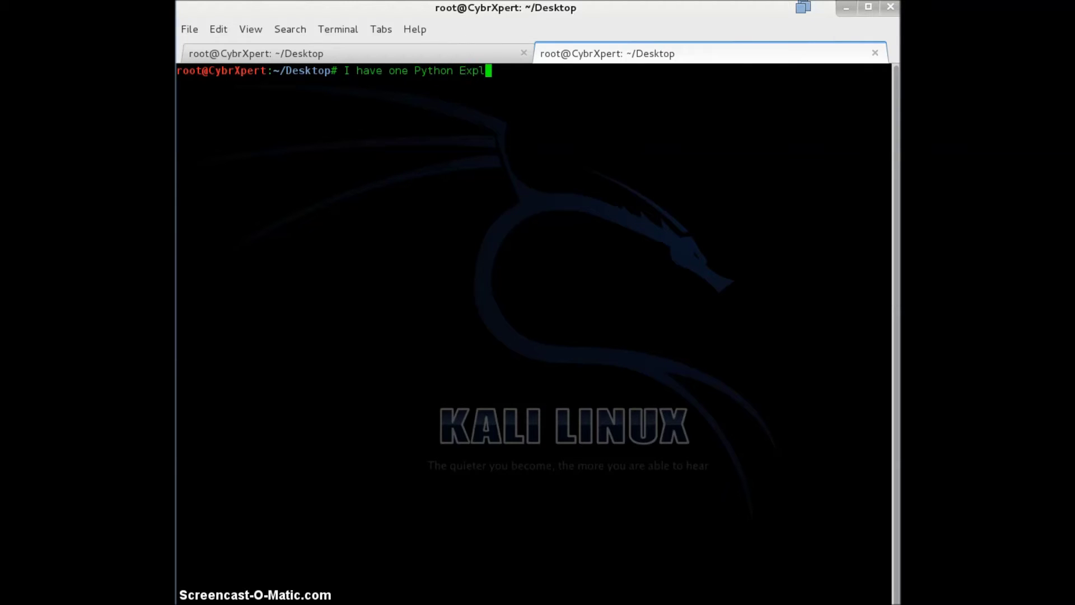
text(t .... )
text(For it )
text(... Lets ch)
text(eck i)
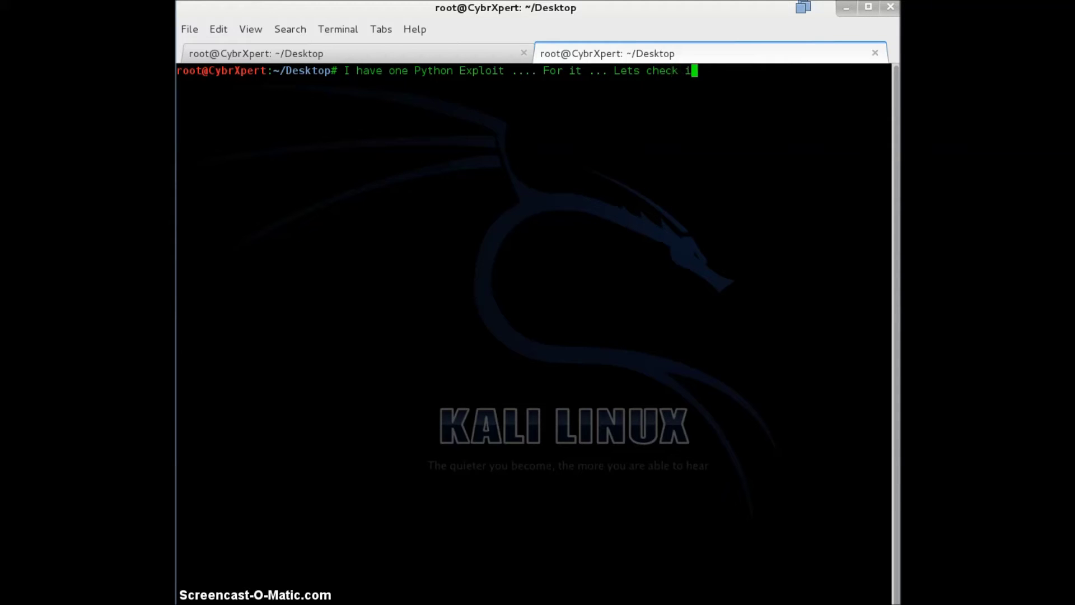
text(t ...)
key(BackSpace)
key(BackSpace)
key(BackSpace)
key(BackSpace)
key(BackSpace)
key(BackSpace)
key(BackSpace)
key(BackSpace)
key(BackSpace)
key(BackSpace)
key(BackSpace)
key(BackSpace)
key(BackSpace)
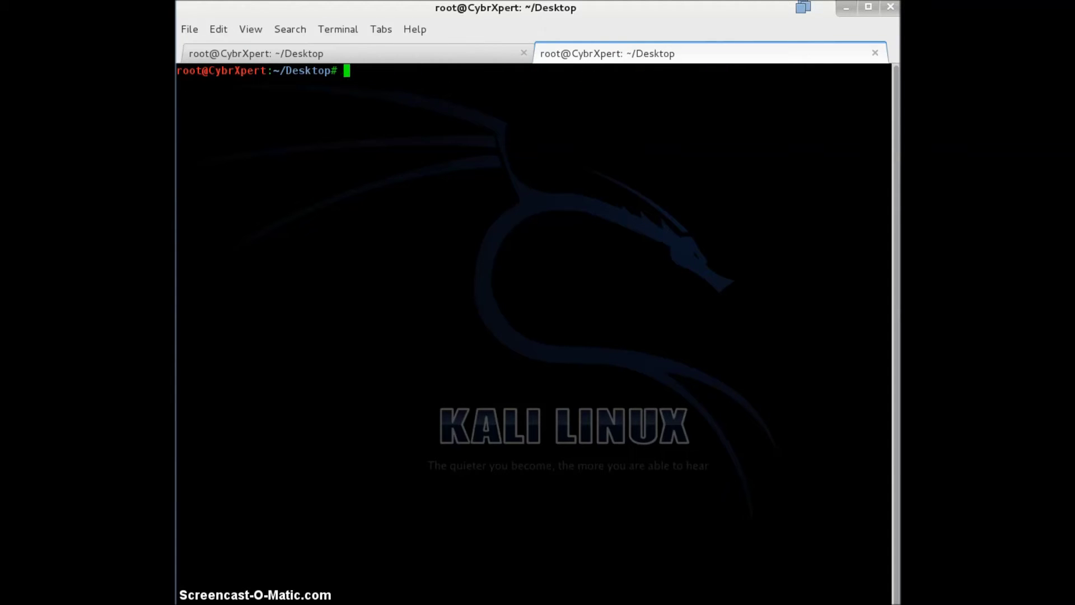
text(vi HeartBleed.py)
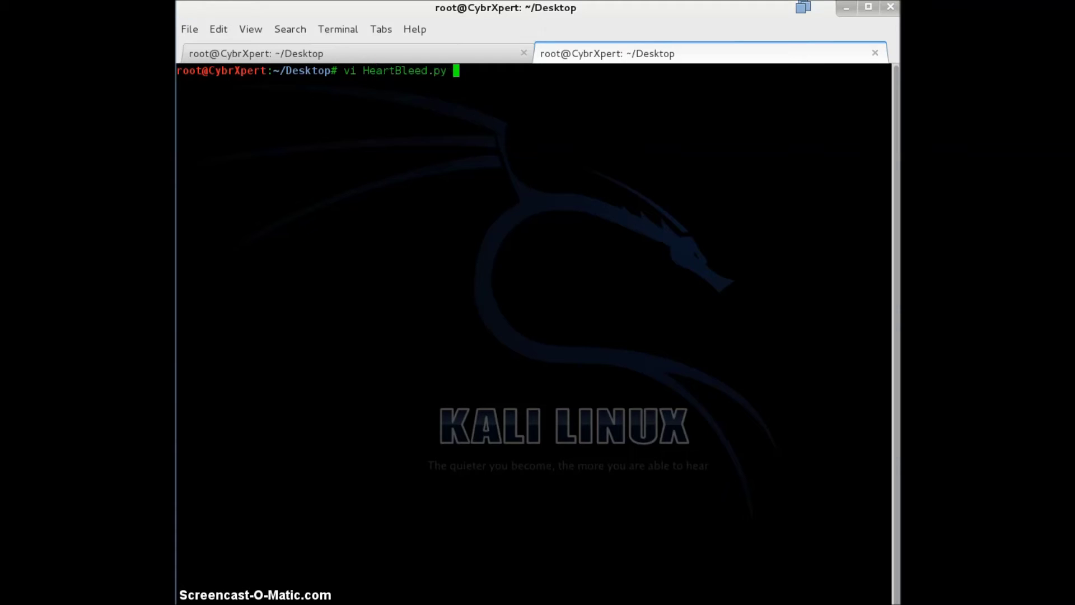
Scroll through HeartBleed.py in Vim down to def main(), then quit to the shell.
key(Down)
key(Down)
key(Down)
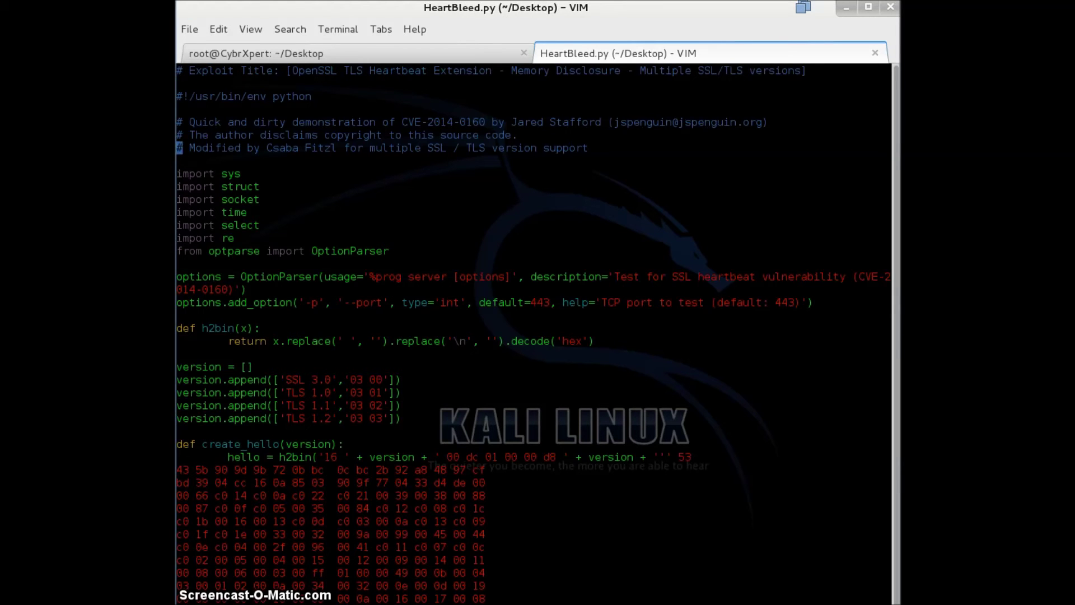
key(Down)
key(Down)
key(Down)
key(Down)
key(Down)
key(Down)
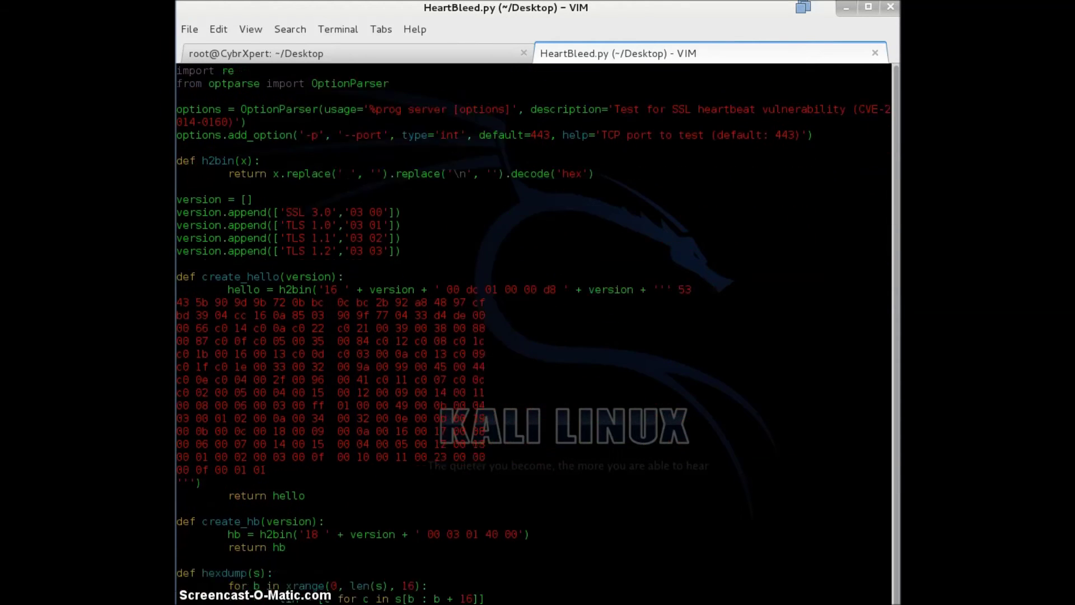
key(Down)
key(Down)
key(Down)
key(Down)
key(Down)
key(Down)
key(Down)
key(Down)
key(Down)
key(Down)
key(Down)
key(Down)
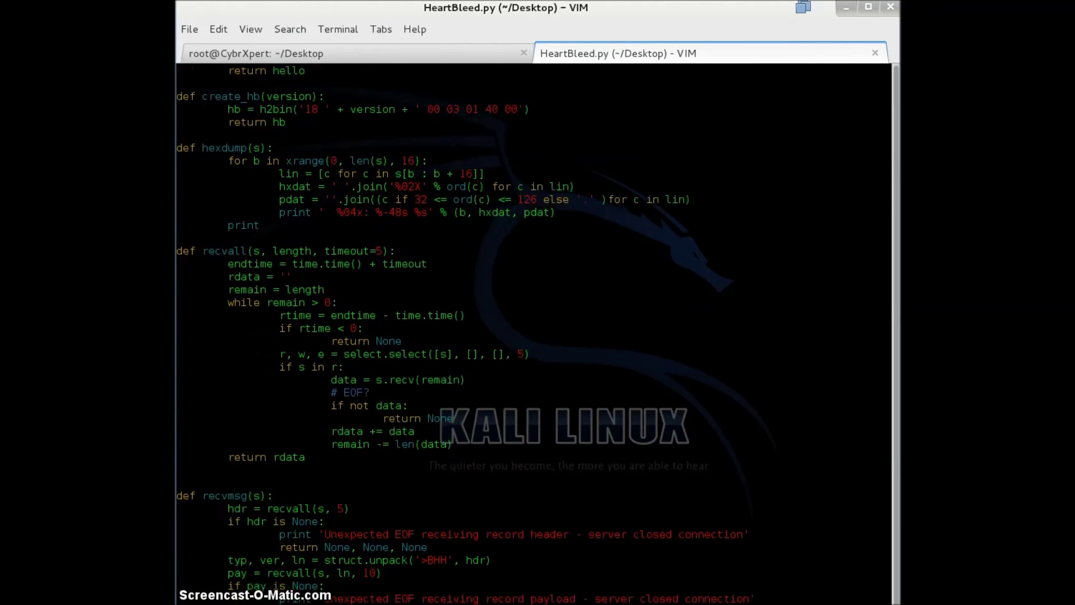
key(Down)
key(Down)
key(Down)
key(Down)
key(Down)
key(Down)
key(Down)
key(Down)
key(Down)
key(Down)
key(Down)
key(Down)
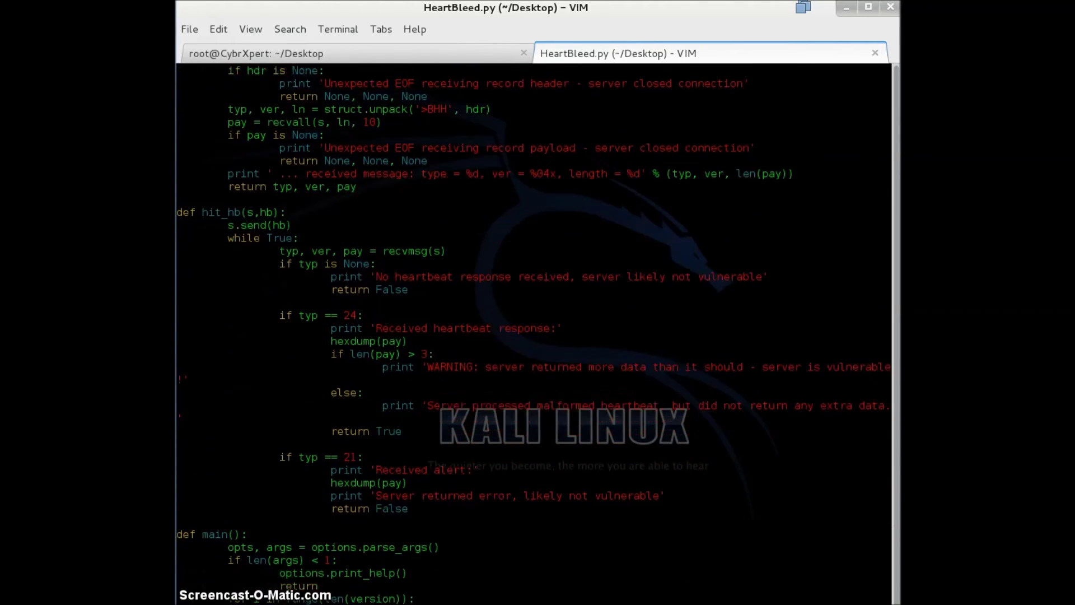
key(Down)
key(Down)
key(Down)
key(Down)
key(Down)
key(Down)
key(Down)
key(Down)
key(Down)
key(Down)
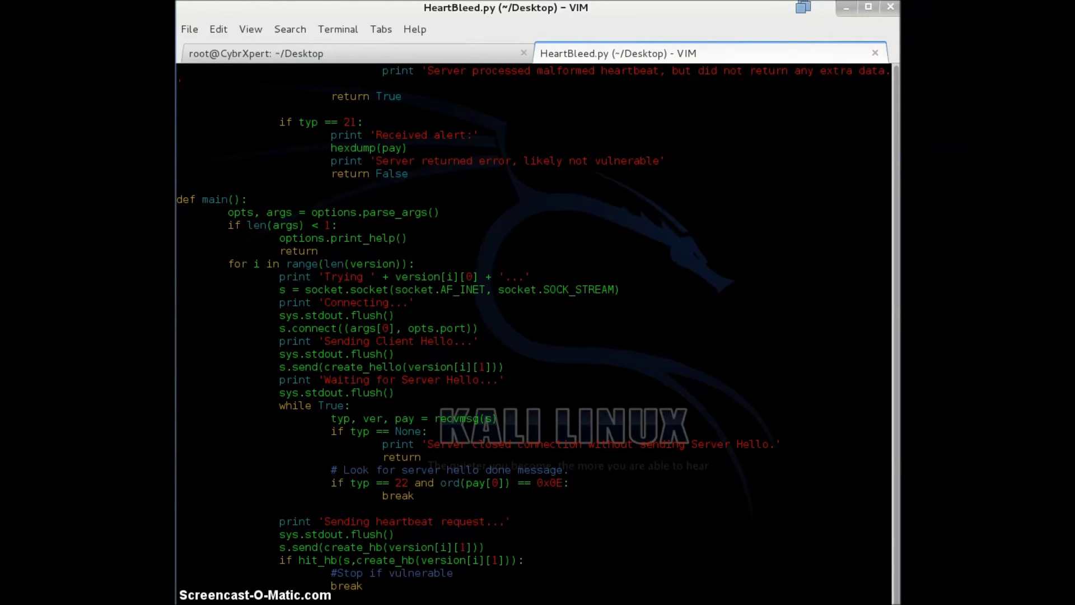
text(:q)
key(Return)
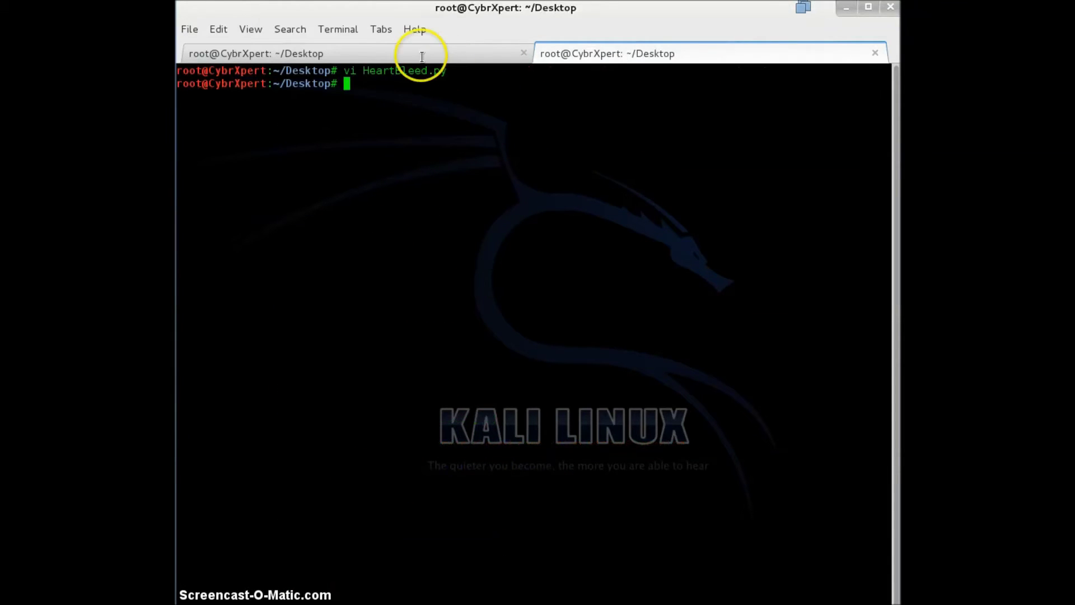
Erase a short note and show the nmap results flagging SSL ports vulnerable with High risk.
click(420, 53)
click(577, 53)
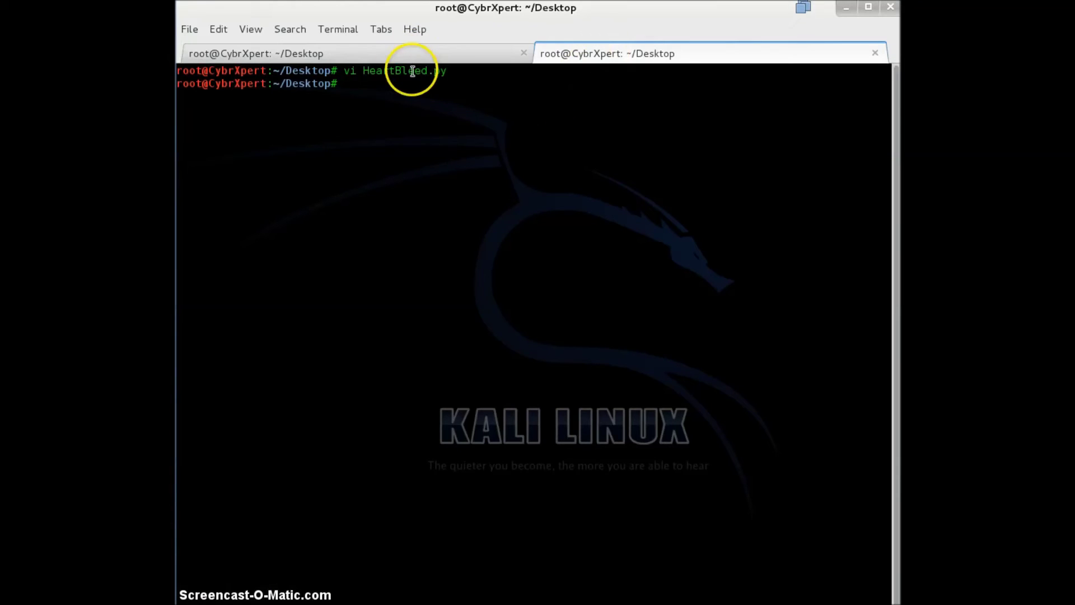
text(Here )
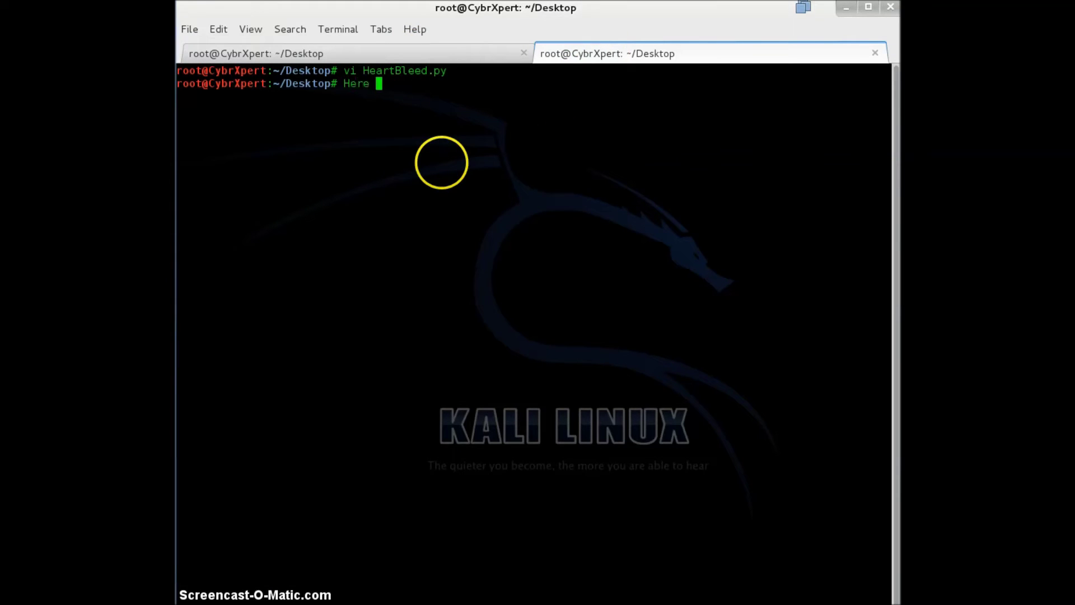
text(Our n)
text(map result)
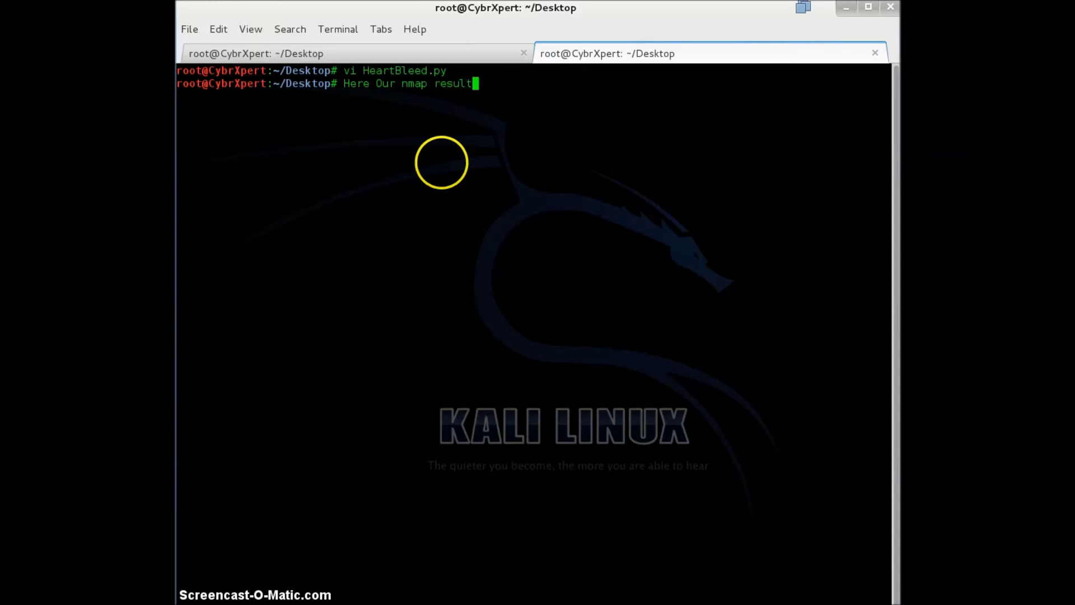
text( comes ...)
key(BackSpace)
key(BackSpace)
key(BackSpace)
key(BackSpace)
key(BackSpace)
key(BackSpace)
key(BackSpace)
key(BackSpace)
key(BackSpace)
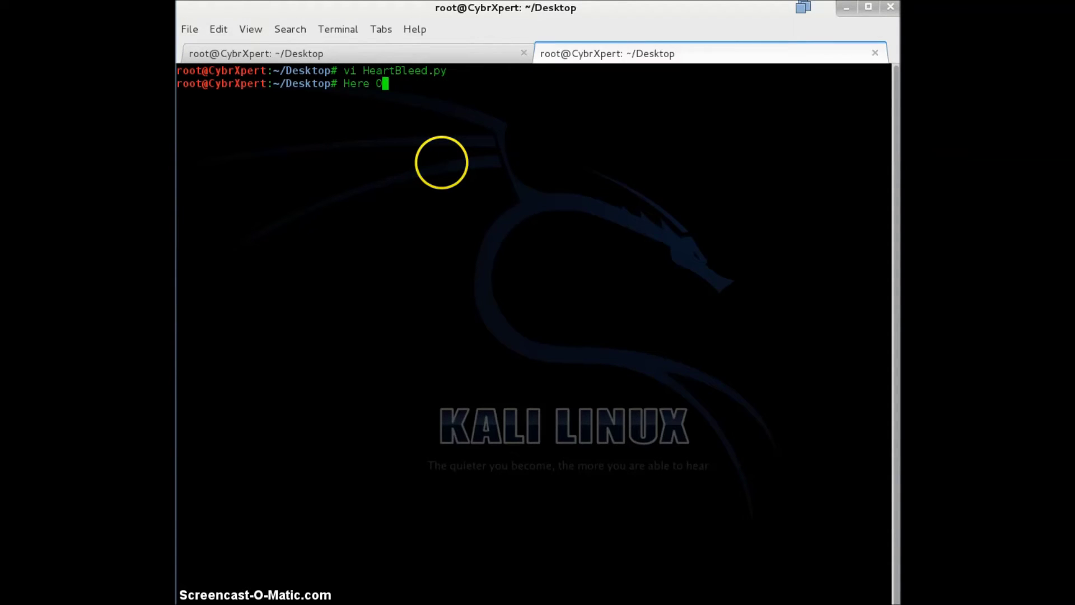
key(BackSpace)
key(BackSpace)
key(BackSpace)
click(356, 53)
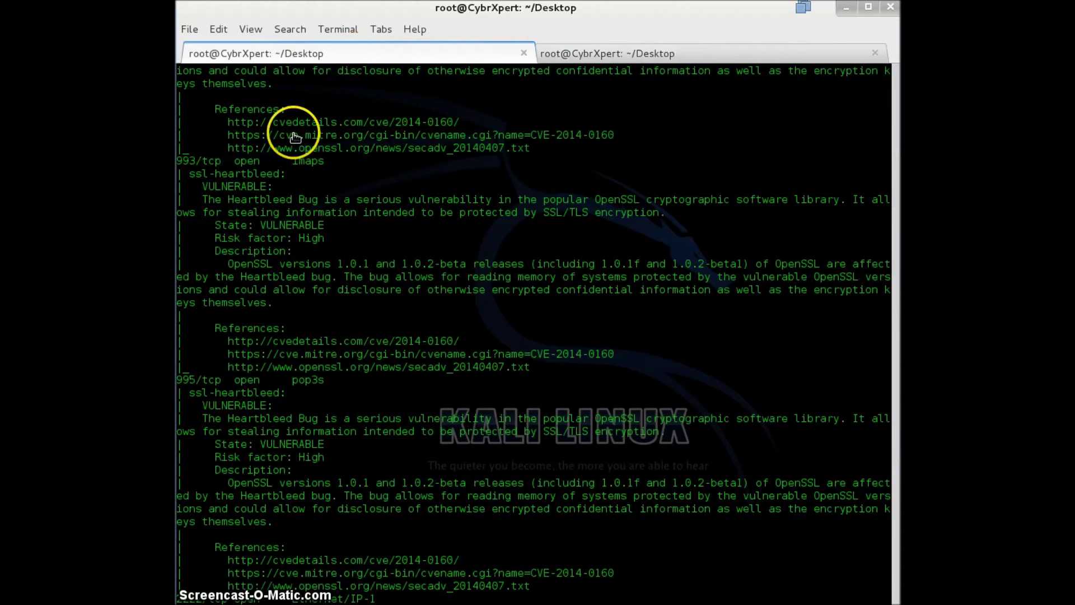
scroll(284, 122, up, 5)
scroll(284, 131, up, 2)
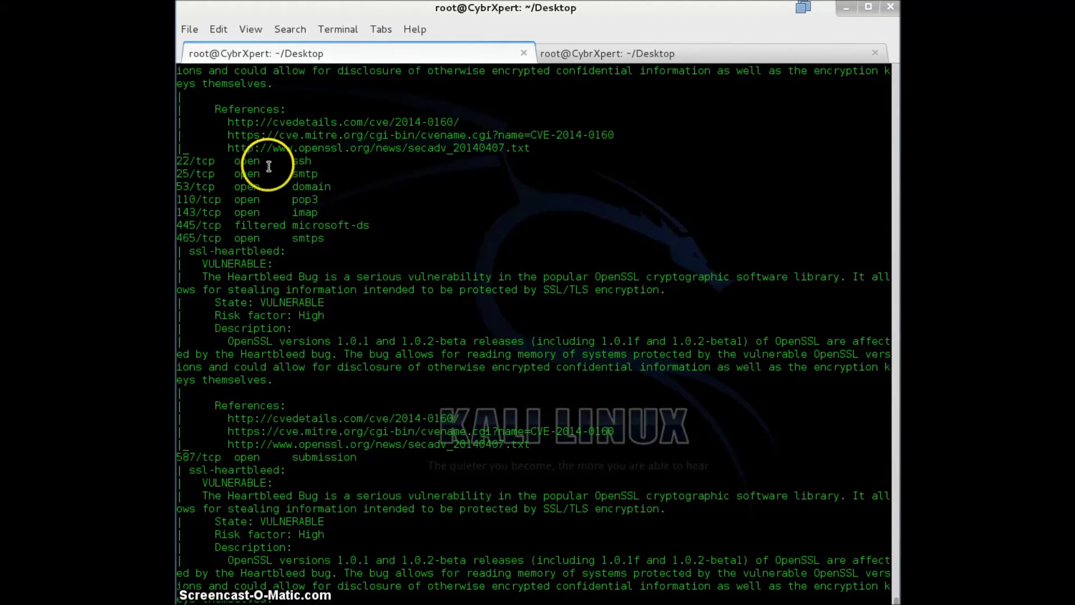
drag(304, 161, 328, 241)
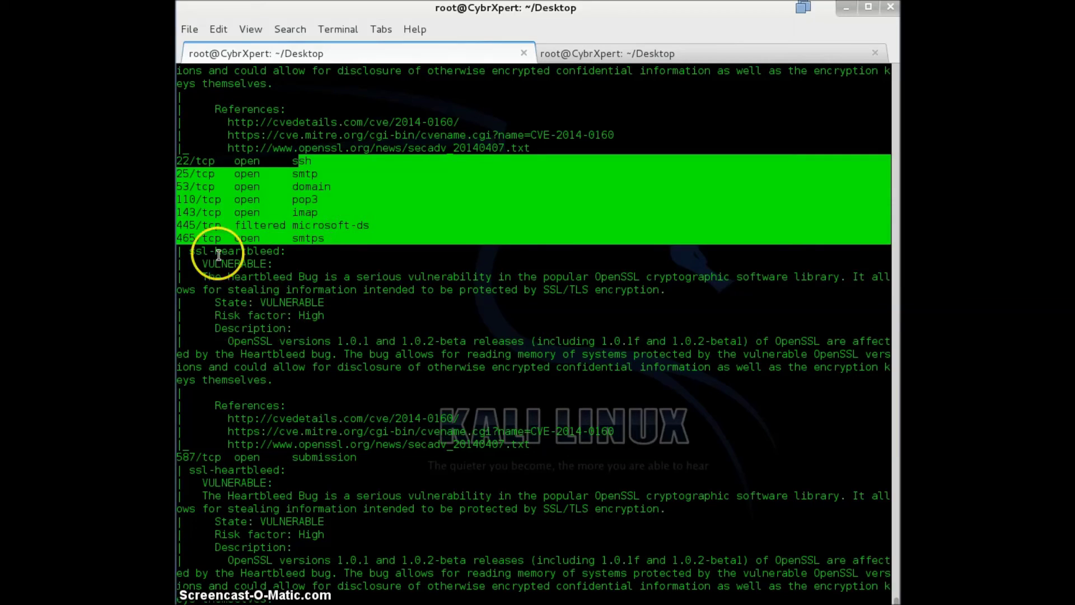
drag(216, 252, 259, 262)
click(263, 404)
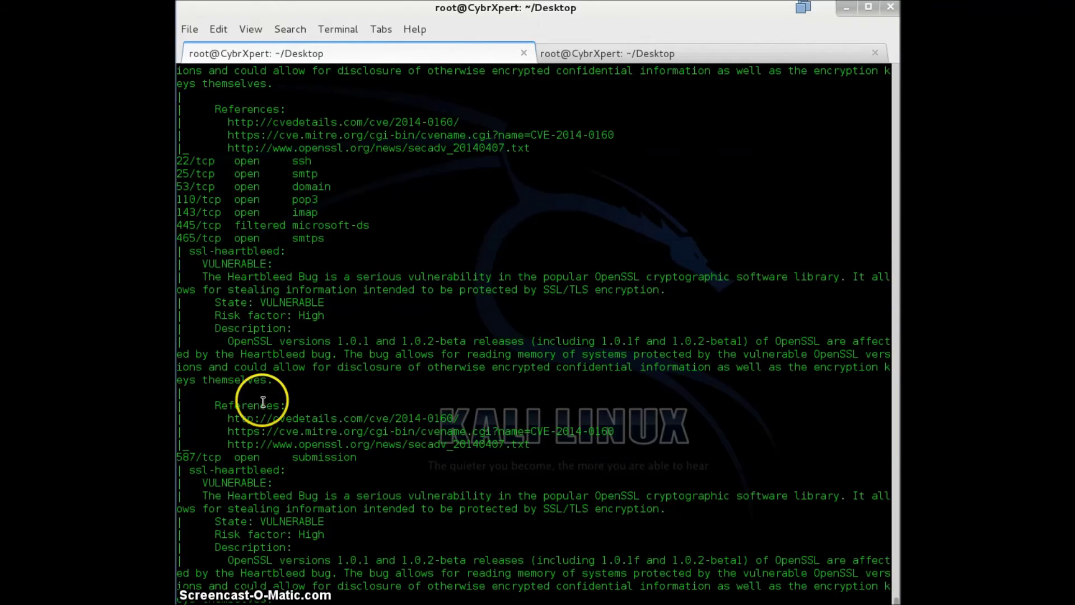
double_click(263, 404)
scroll(264, 403, down, 2)
scroll(266, 395, down, 3)
drag(360, 264, 190, 268)
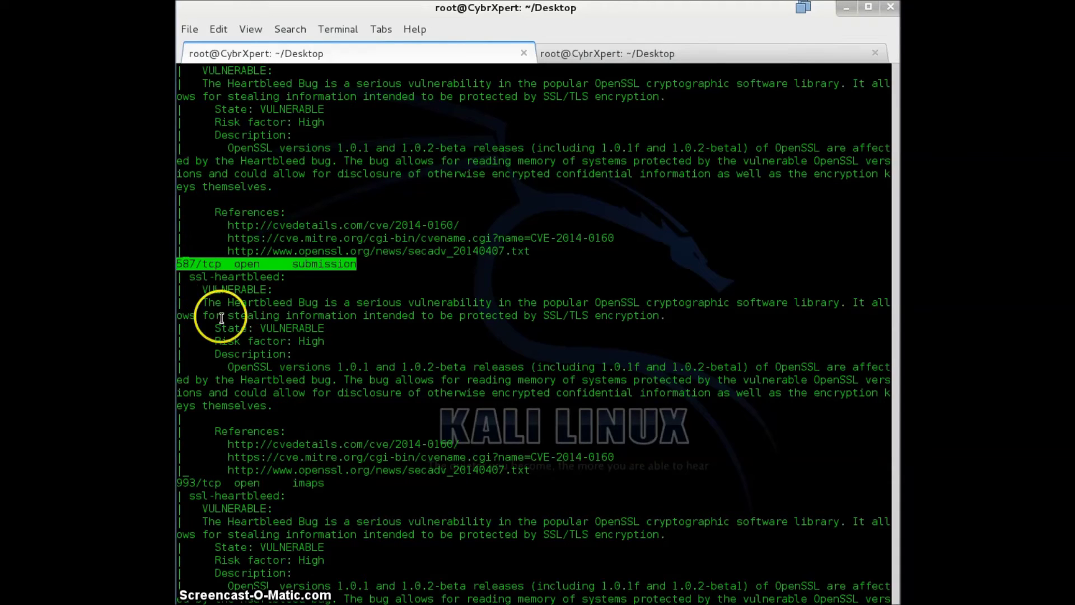
drag(190, 276, 269, 396)
drag(202, 483, 284, 485)
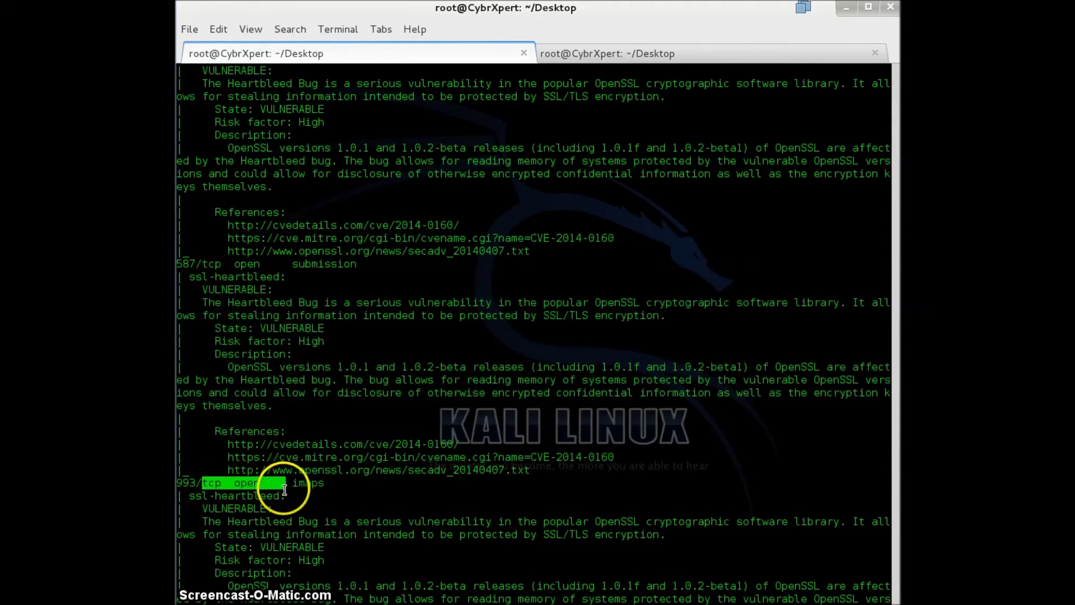
triple_click(285, 491)
scroll(252, 470, down, 2)
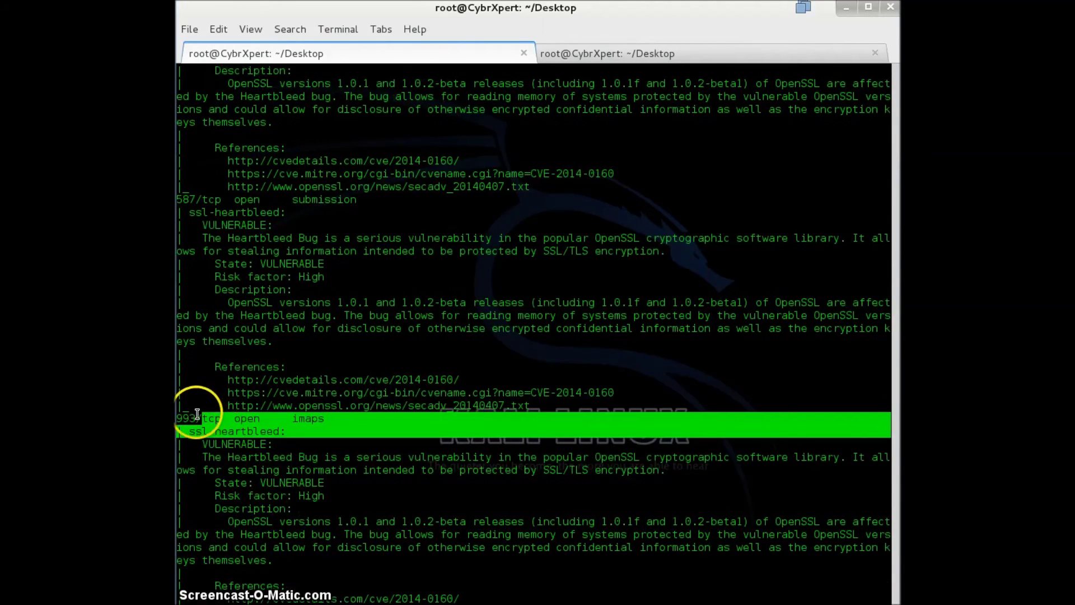
drag(197, 415, 252, 457)
click(360, 412)
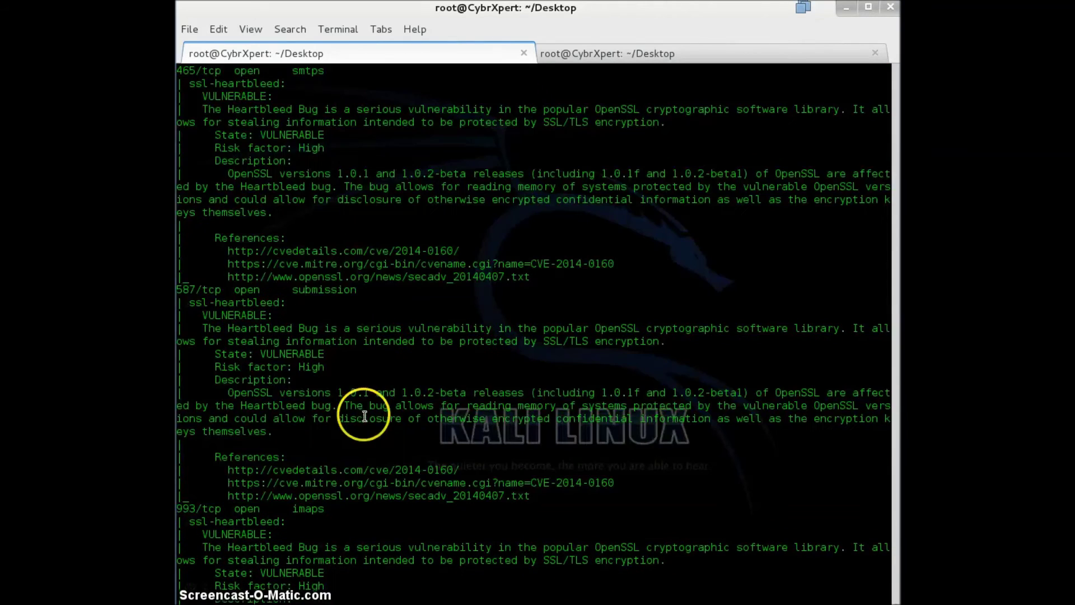
click(569, 55)
text(lets)
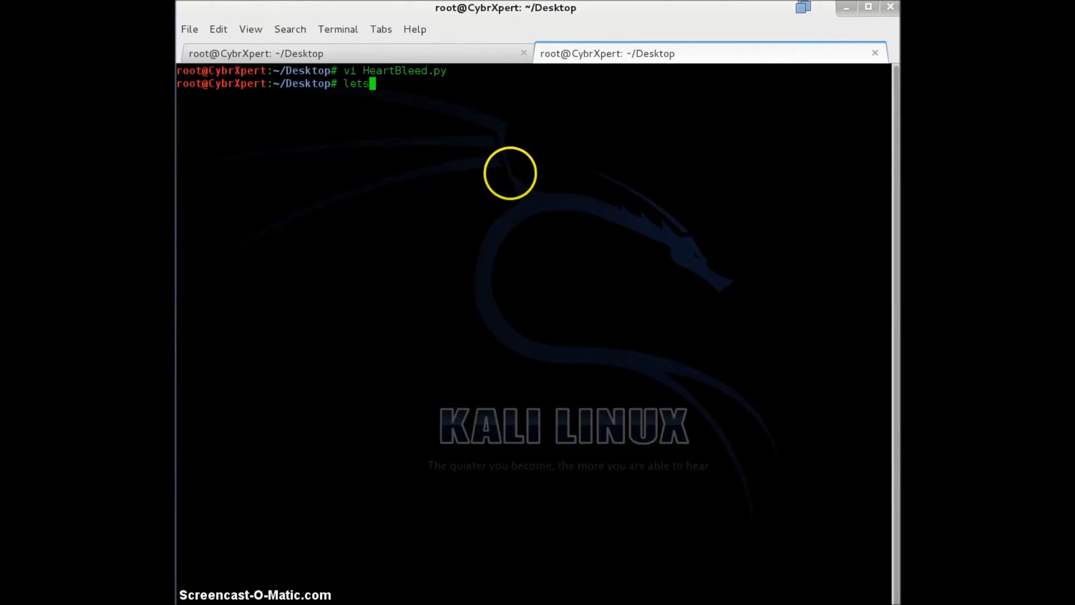
text( exploit i)
text(t )
text(..)
Erase the 'lets exploit it' note and browse earlier commands in shell history.
key(BackSpace)
key(BackSpace)
key(BackSpace)
key(BackSpace)
key(BackSpace)
key(BackSpace)
key(Up)
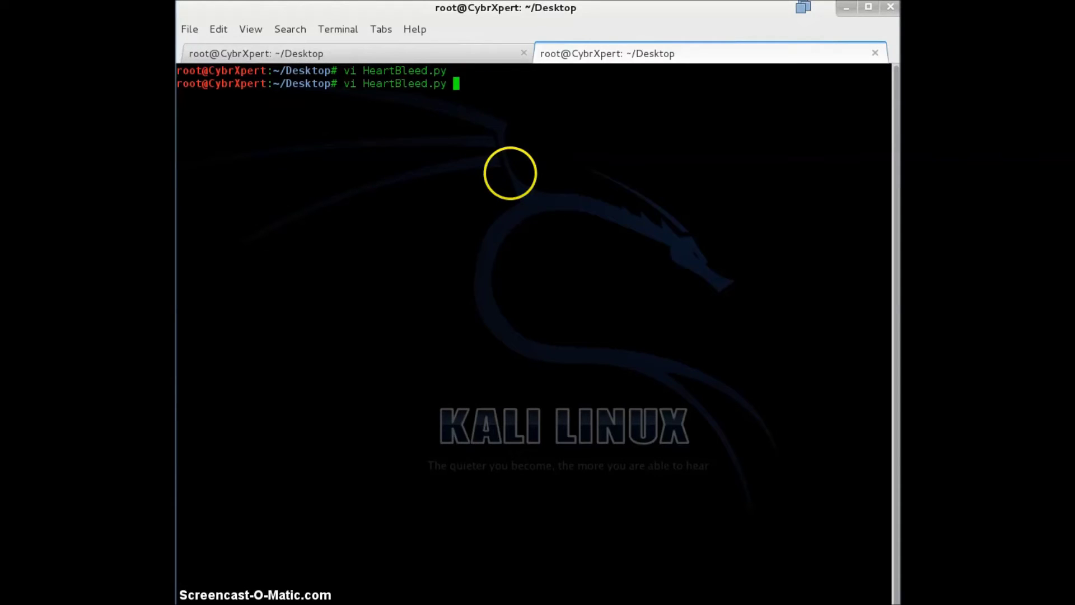
key(Up)
key(Up)
key(Up)
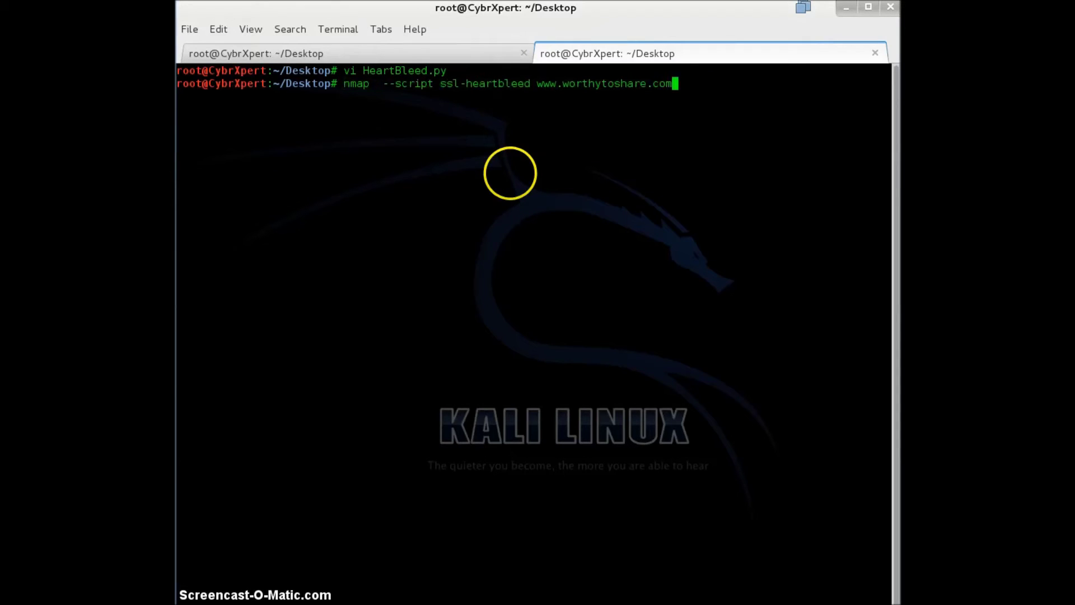
key(Up)
key(Up)
Clear the recalled nmap command and enter 'python HeartBleed.py' using Tab completion.
key(Down)
key(BackSpace)
key(BackSpace)
key(BackSpace)
key(BackSpace)
key(BackSpace)
key(BackSpace)
key(BackSpace)
key(BackSpace)
key(BackSpace)
key(BackSpace)
key(BackSpace)
key(BackSpace)
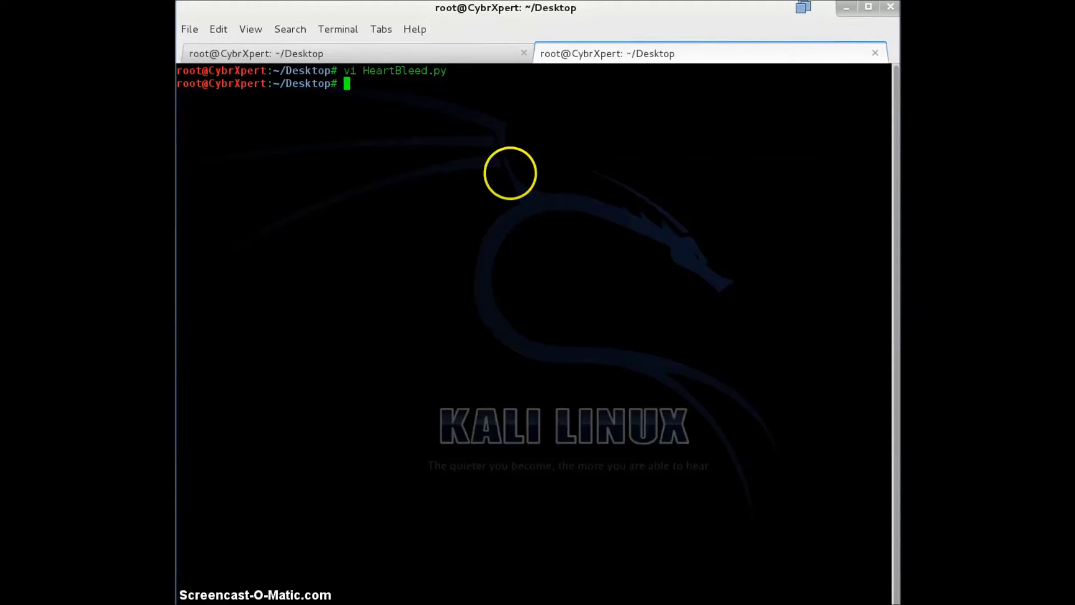
text(python )
text(Hear)
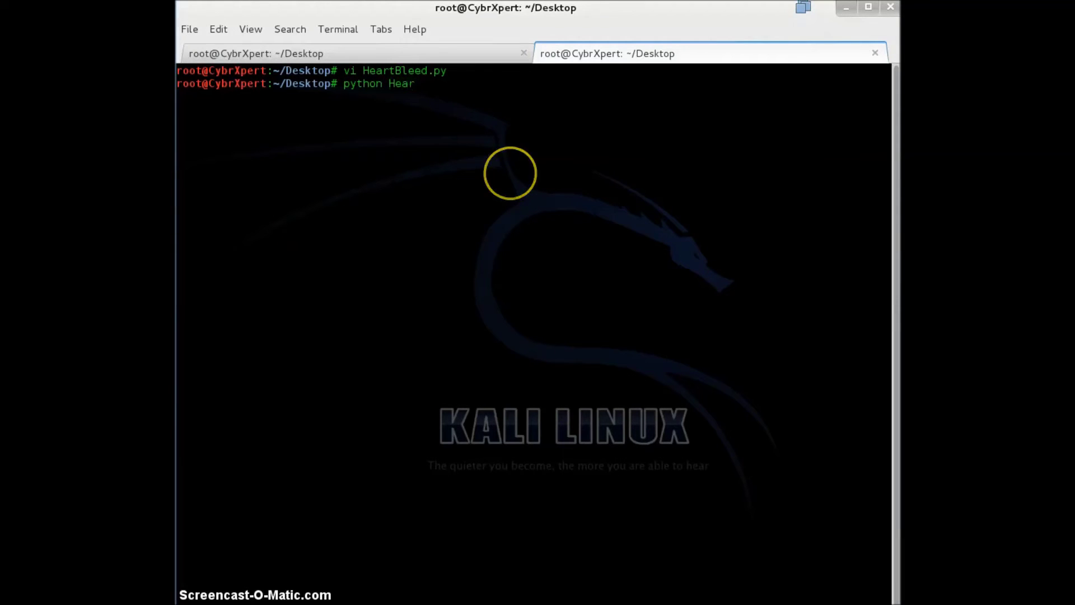
text(B)
key(BackSpace)
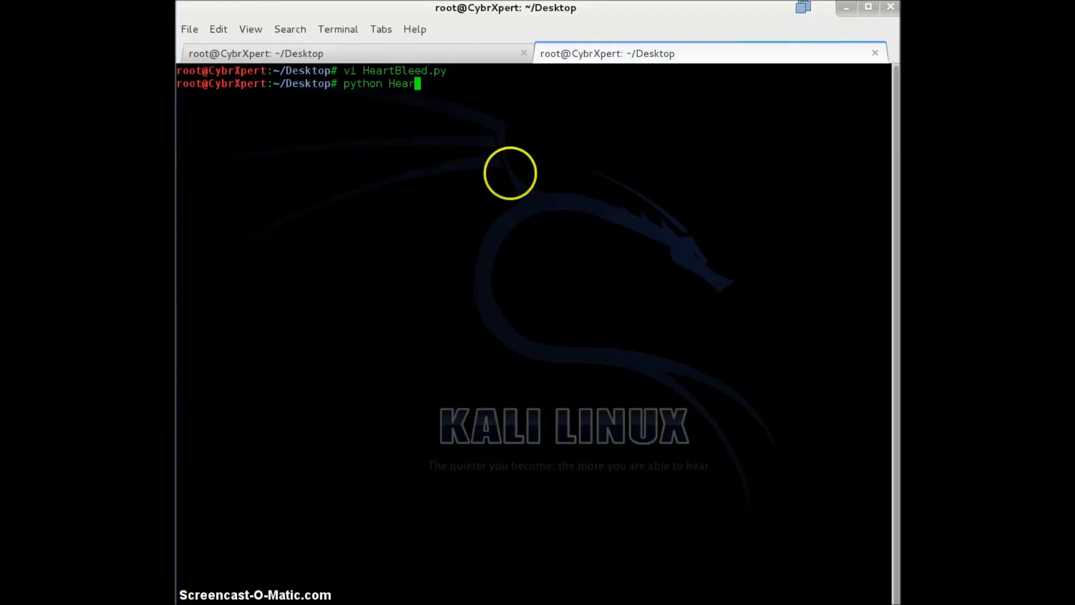
text(t)
key(Tab)
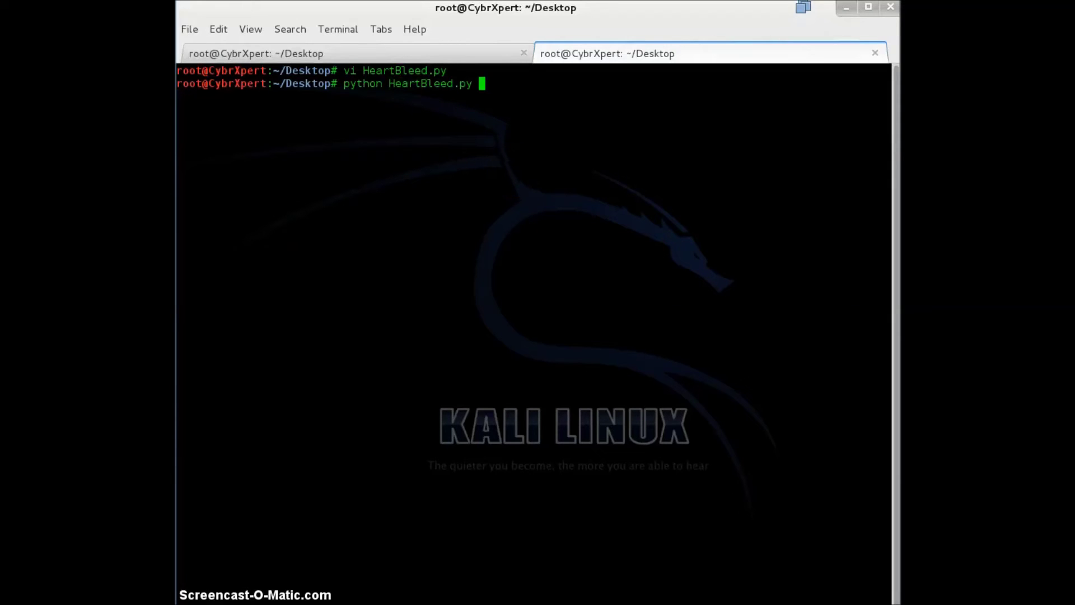
Clear the scan output and prepare 'python HeartBleed.py worthytoshare.com -p 993' in the first tab.
click(458, 52)
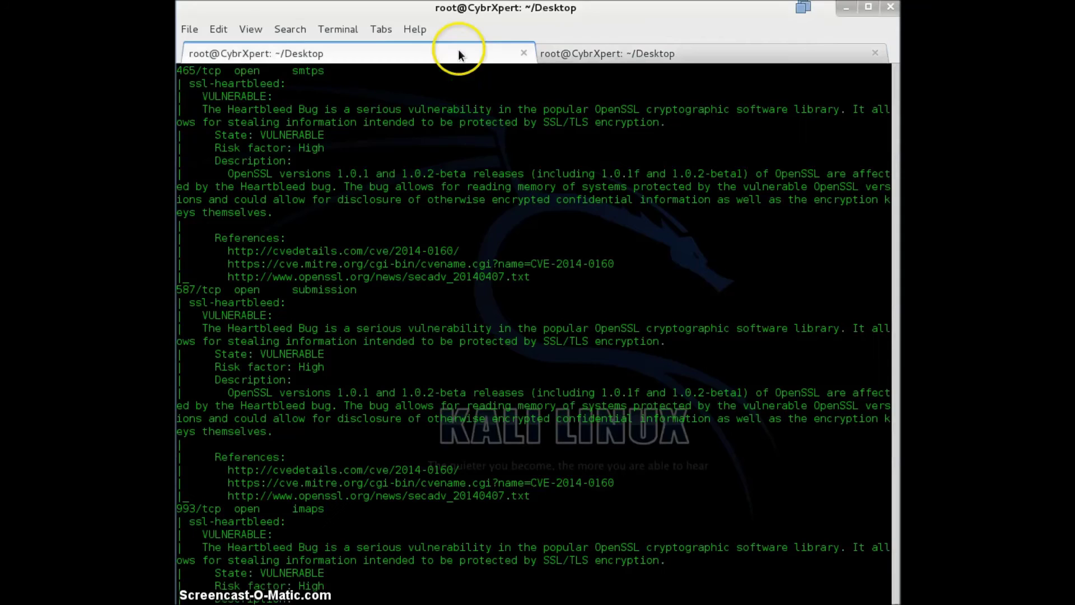
scroll(591, 140, up, 5)
scroll(591, 140, up, 5)
scroll(591, 139, down, 5)
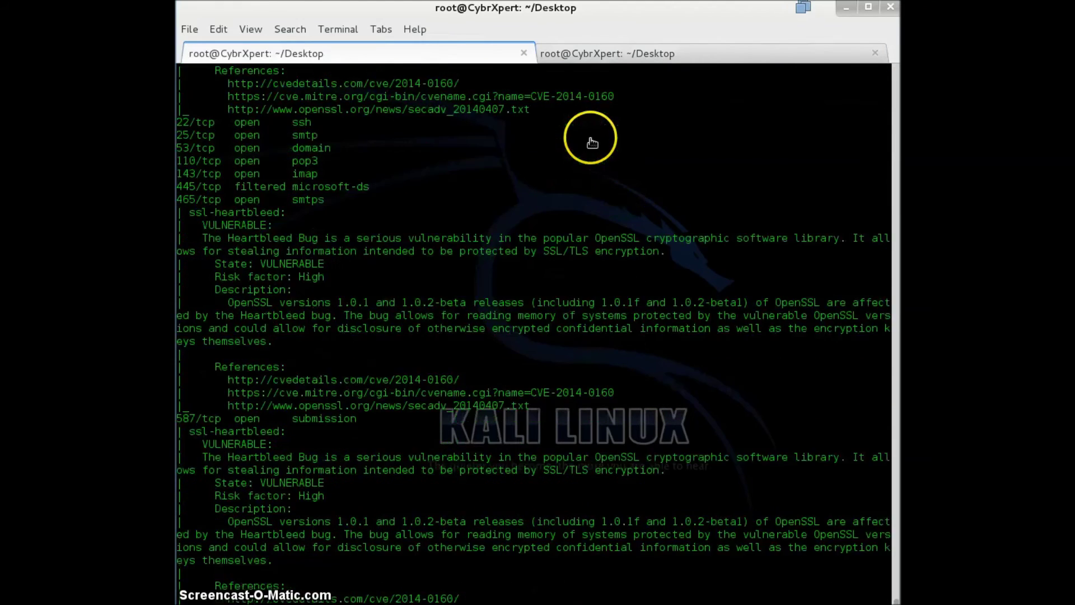
scroll(591, 143, down, 10)
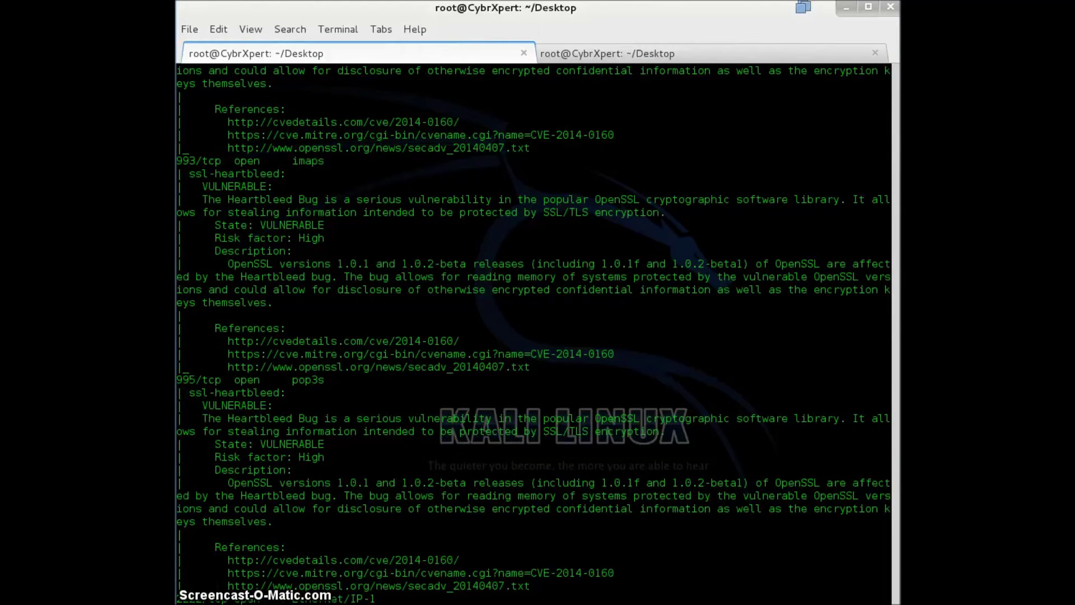
key(ctrl+l)
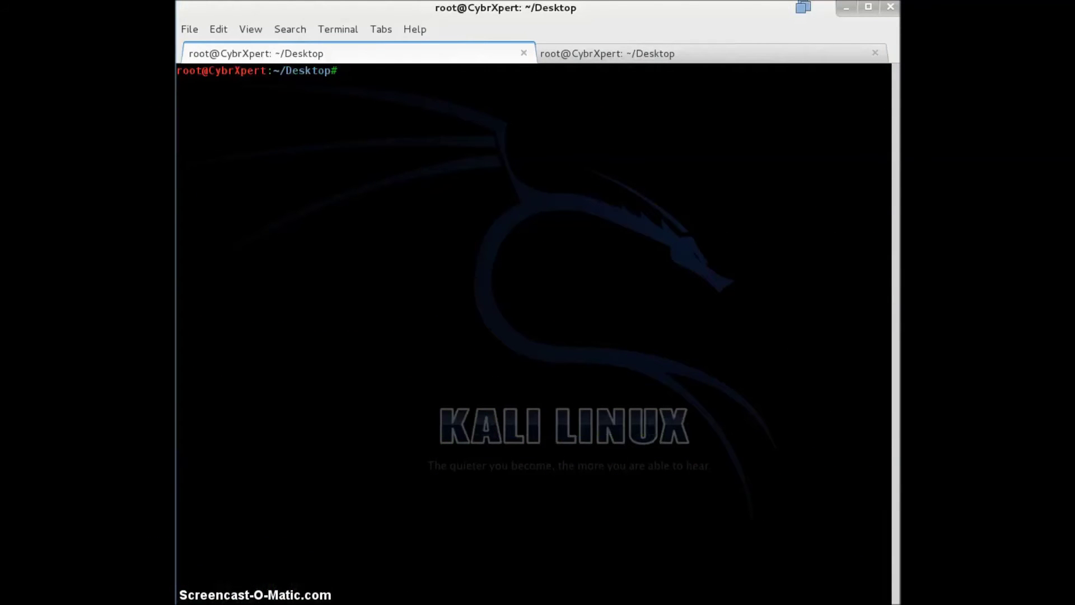
key(Up)
key(Up)
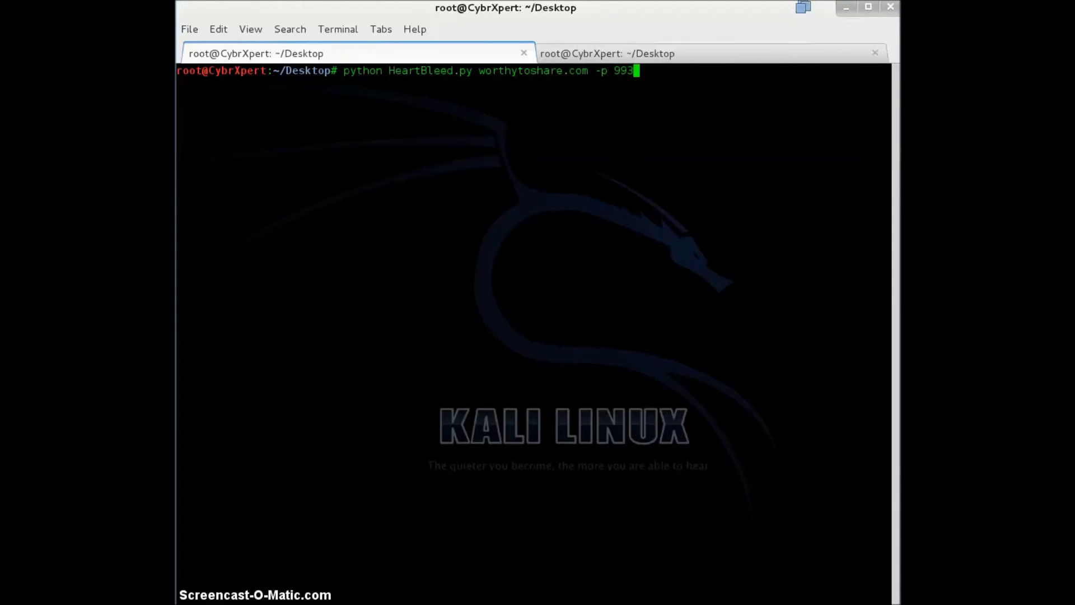
scroll(601, 103, up, 2)
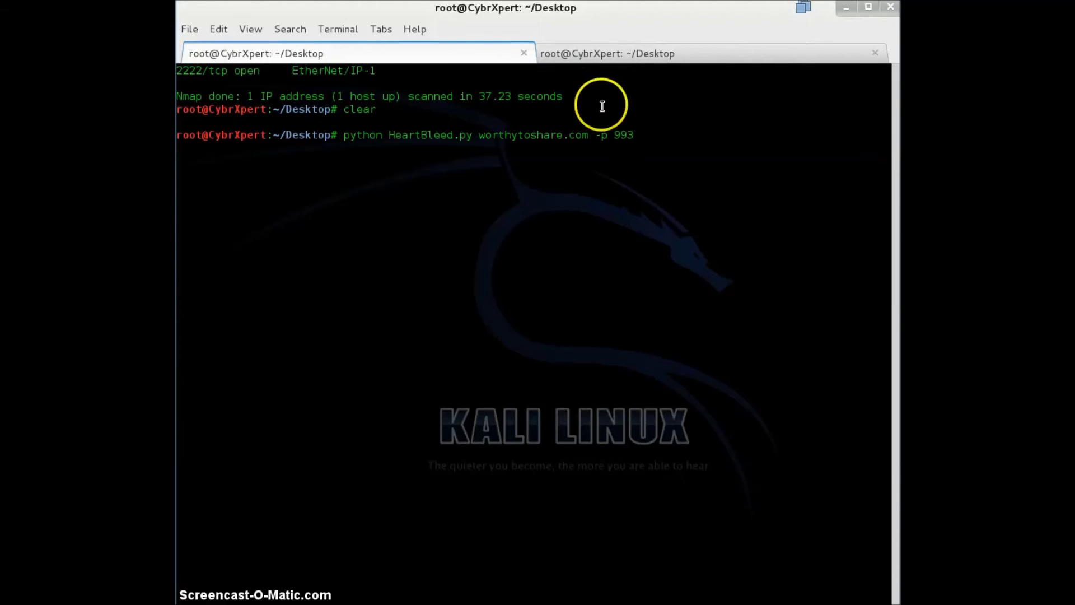
scroll(619, 108, down, 2)
click(624, 47)
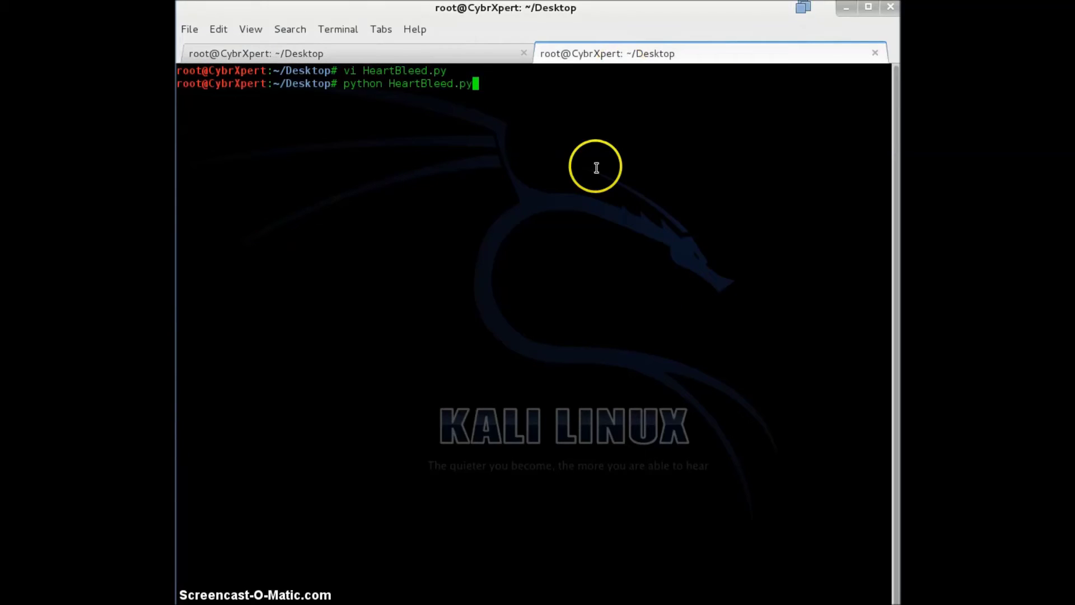
Erase 'python HeartBleed.py' and begin the note 'I am using port 993 because…'.
key(BackSpace)
key(BackSpace)
key(BackSpace)
key(BackSpace)
key(BackSpace)
key(BackSpace)
text(I a)
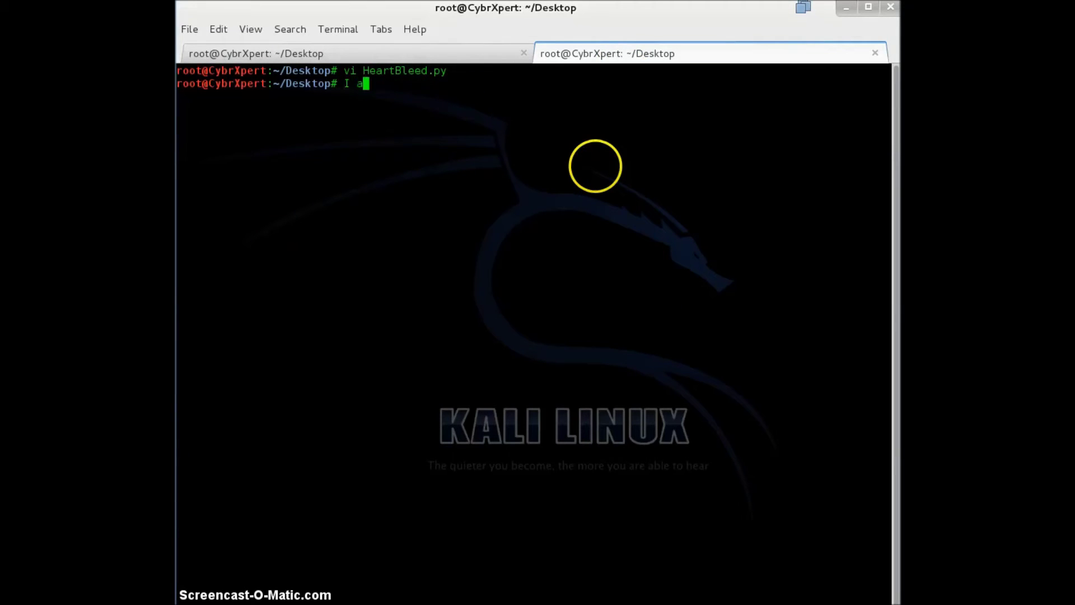
text(m using port)
click(324, 54)
click(565, 53)
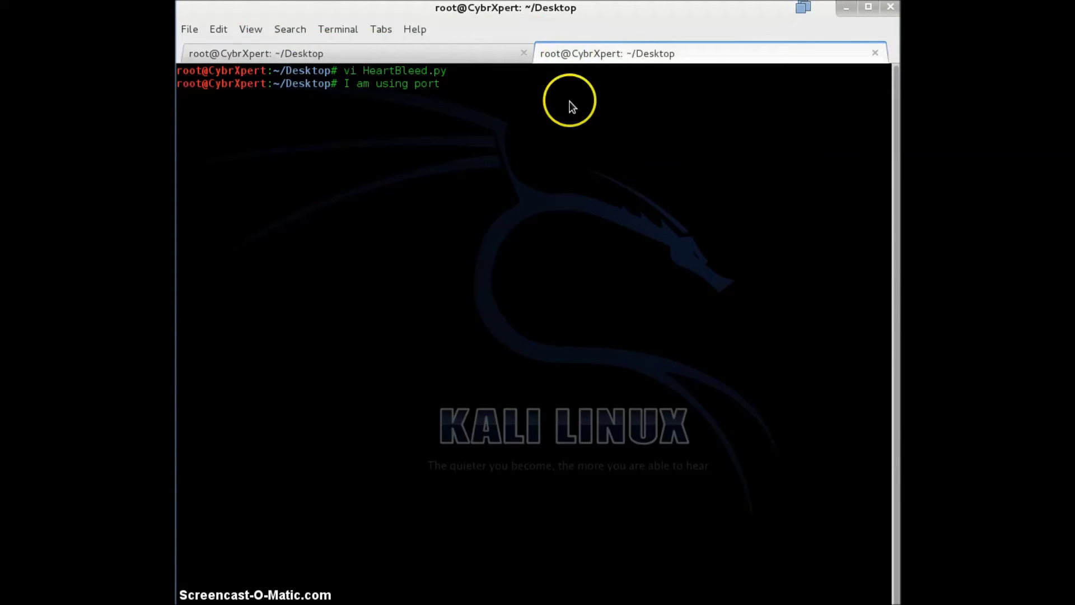
text(993b)
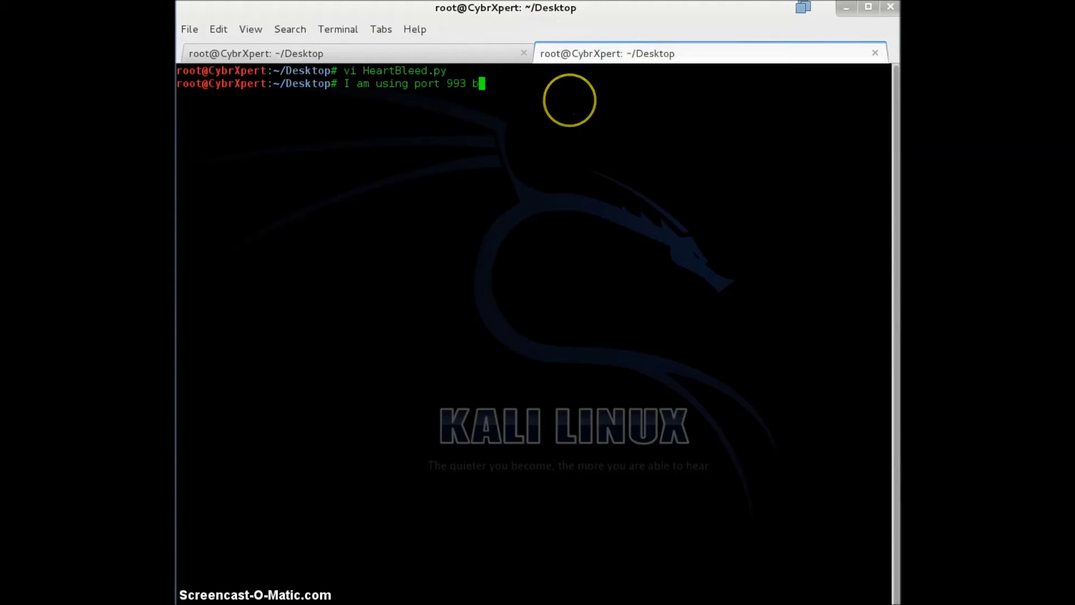
text(ecaus)
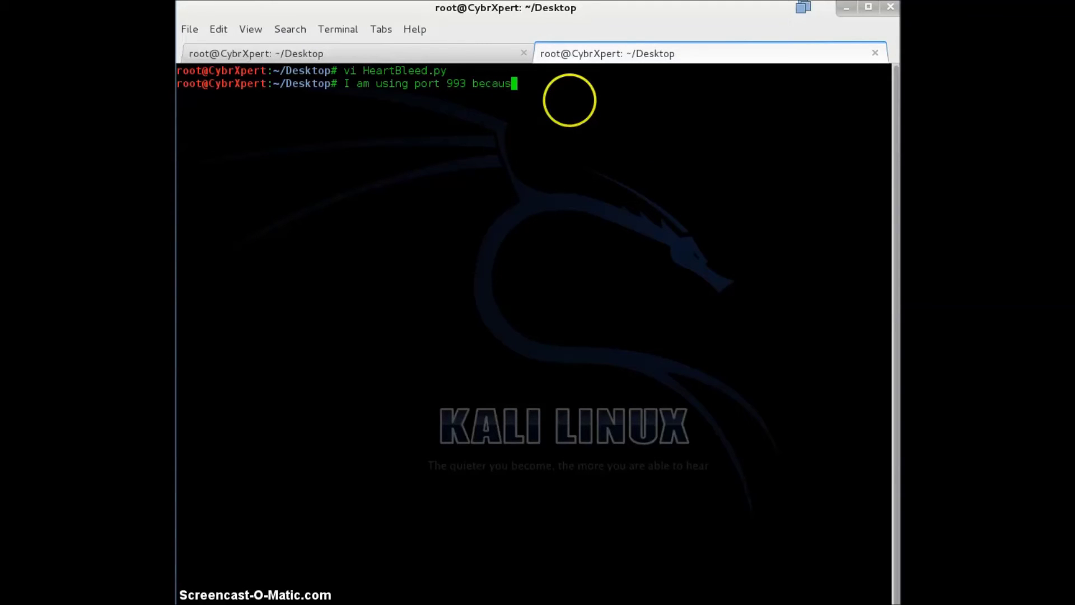
text(e it usi)
text(ng inap serv)
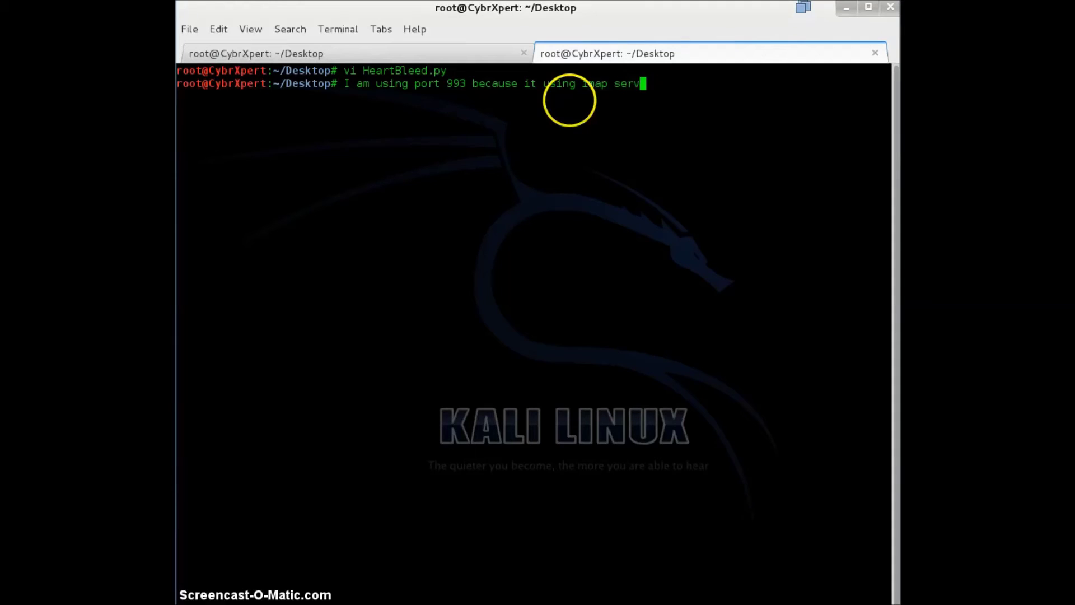
text(ice al)
text(ong with op)
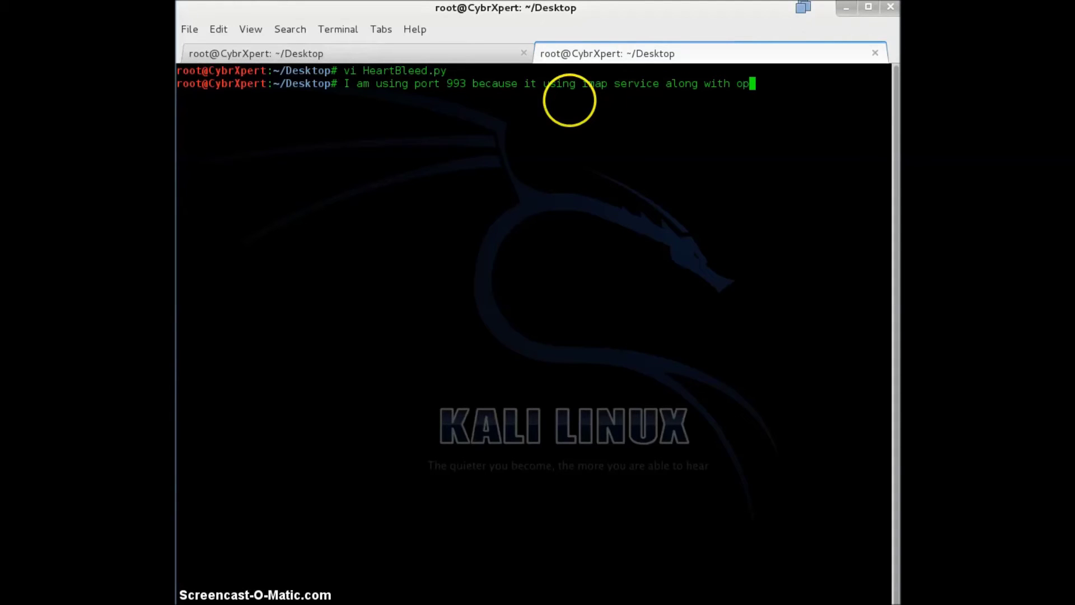
text(en ssl......)
text( which is)
text( vulnera)
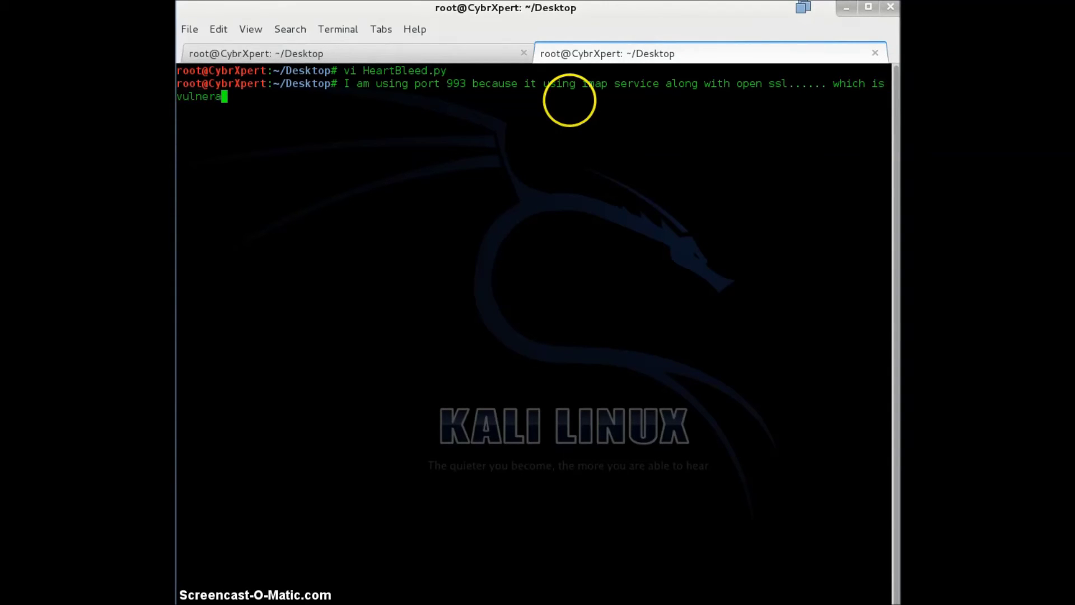
text(ble accord)
text(ing to nmap )
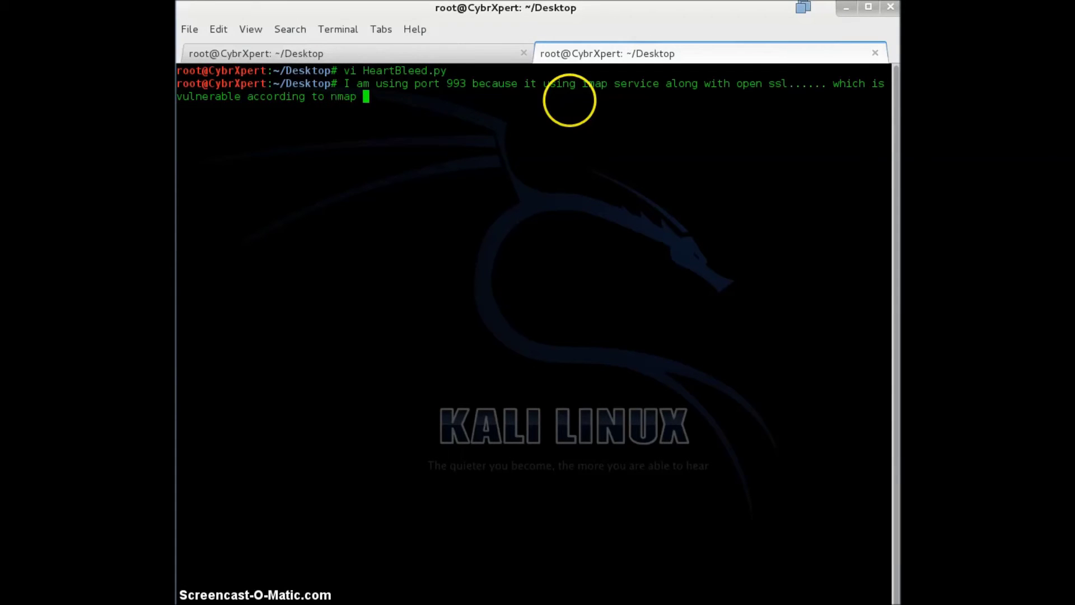
text(.....)
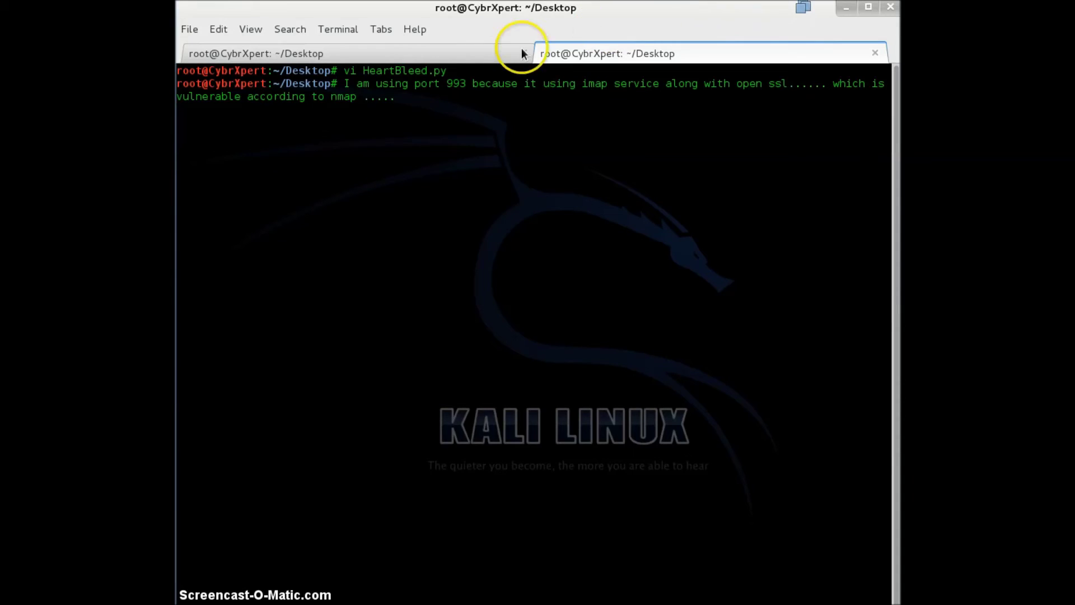
Highlight the port 993 'High' risk factor in the scan results, then continue the note.
key(ctrl+Page_Up)
scroll(567, 211, up, 5)
scroll(567, 204, up, 5)
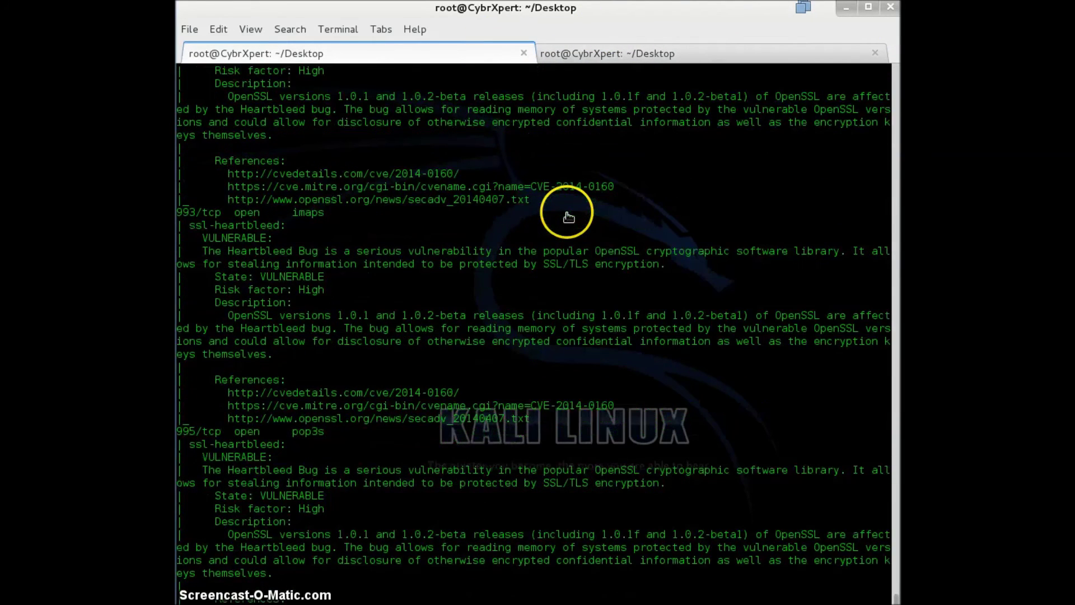
scroll(367, 201, up, 5)
drag(206, 212, 326, 225)
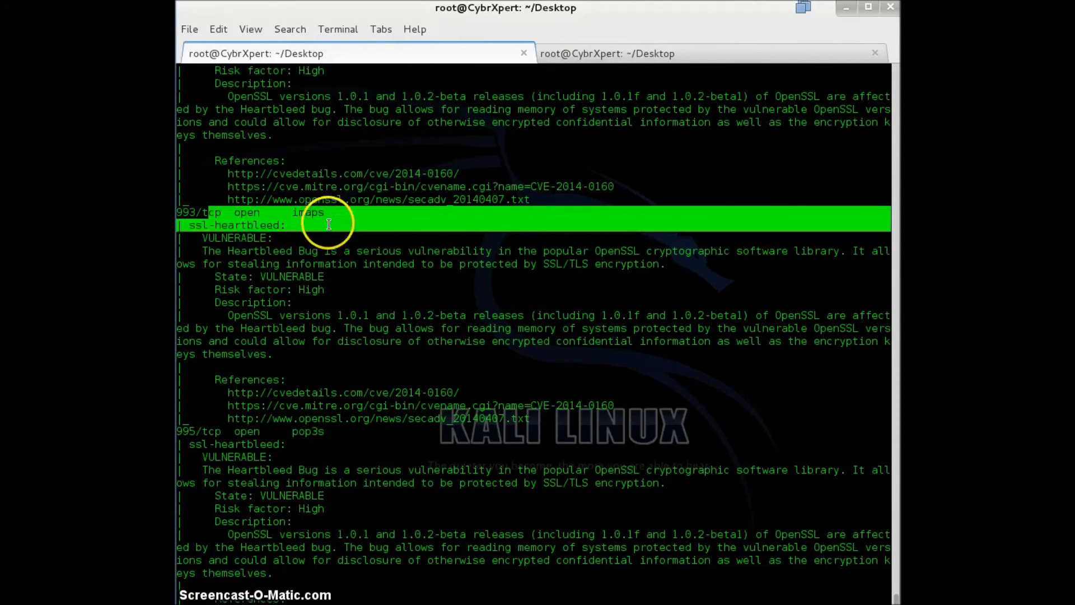
scroll(327, 267, down, 5)
scroll(328, 267, down, 5)
drag(260, 135, 324, 150)
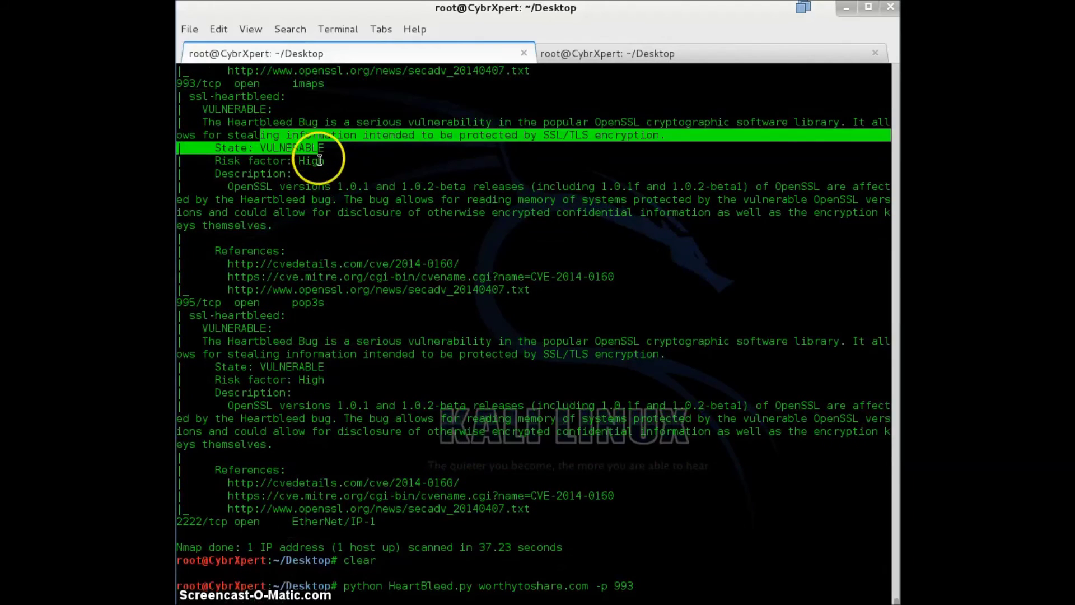
double_click(313, 161)
click(559, 55)
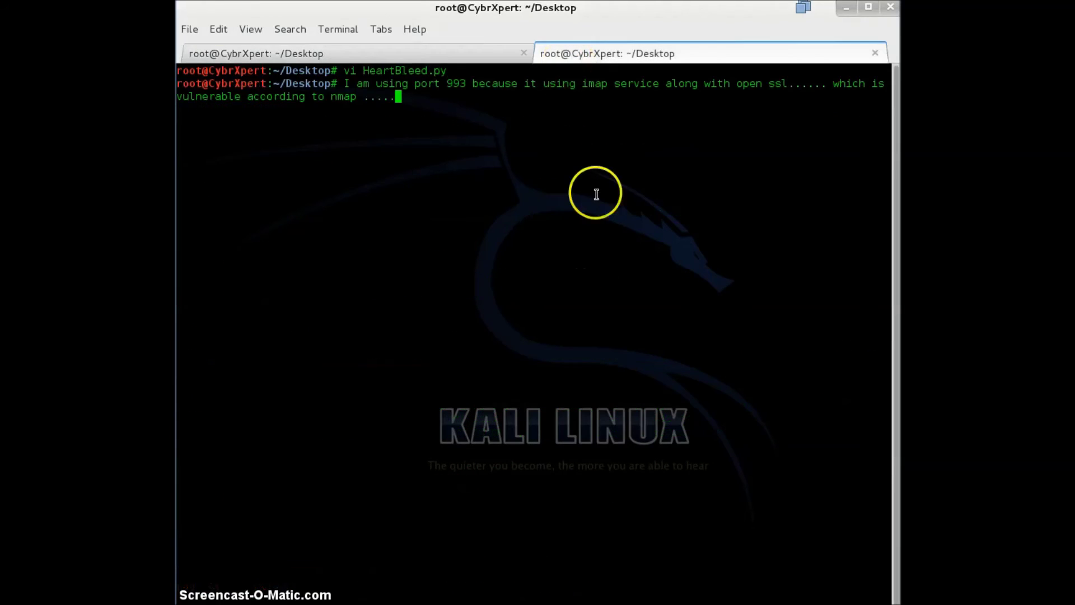
text( and r)
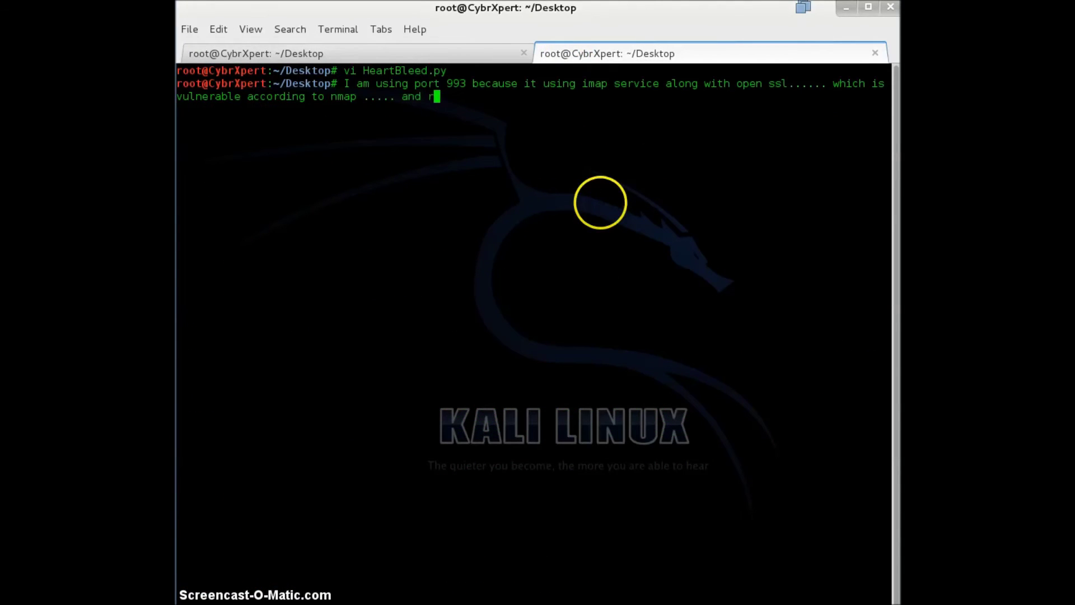
text(isk factor )
text(is high)
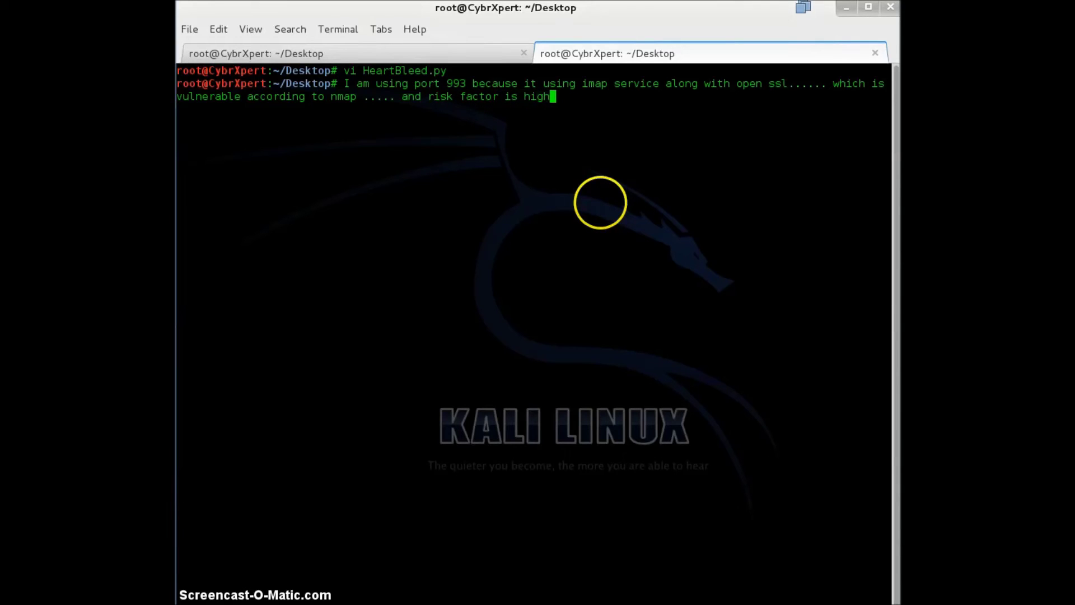
text( .)
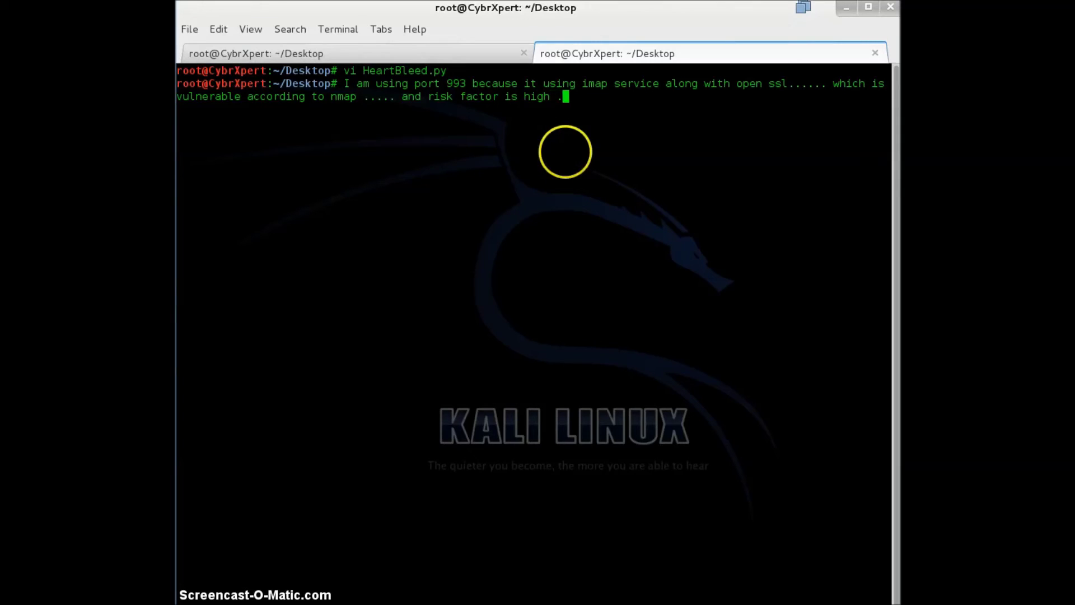